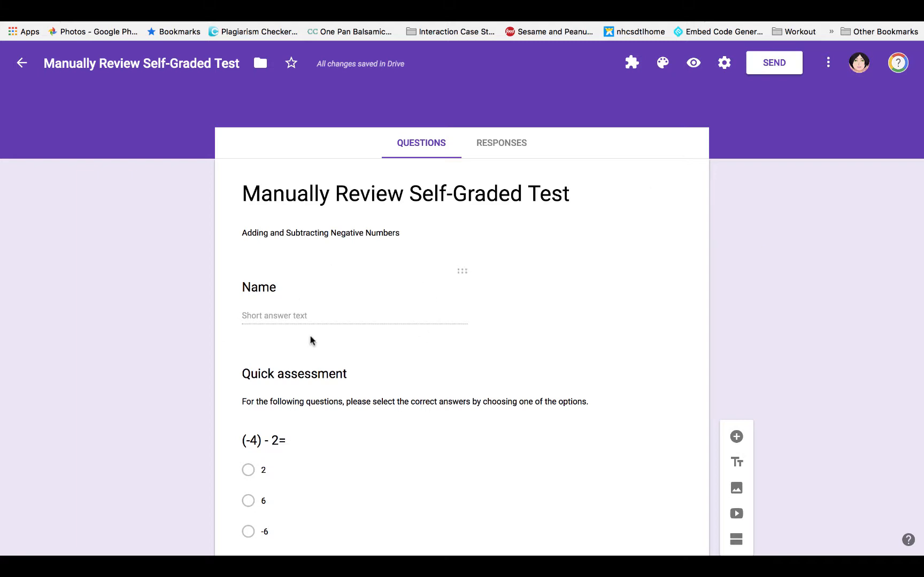
Step: Make the form a quiz that releases grades later, after manual review, and save the settings
{"action": "left_click", "coordinate": [723, 63]}
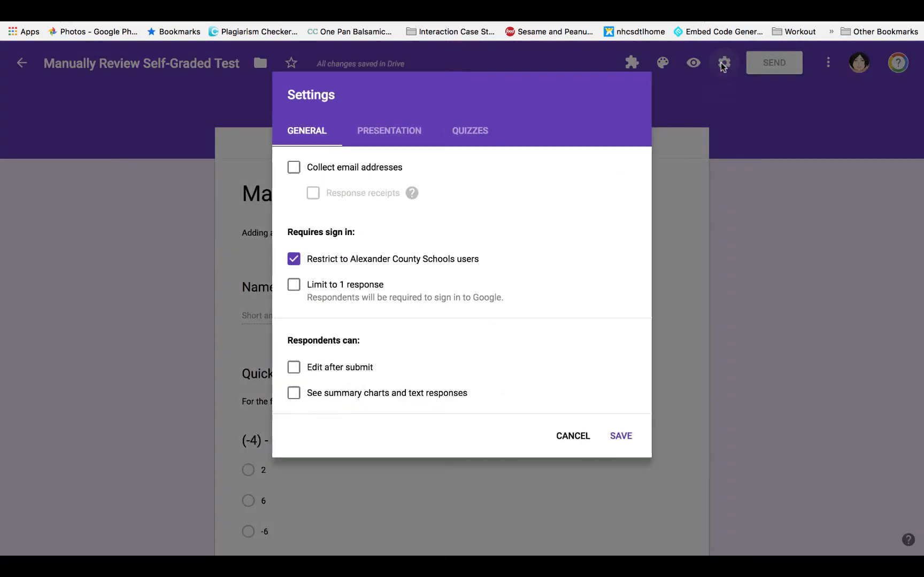
{"action": "left_click", "coordinate": [496, 130]}
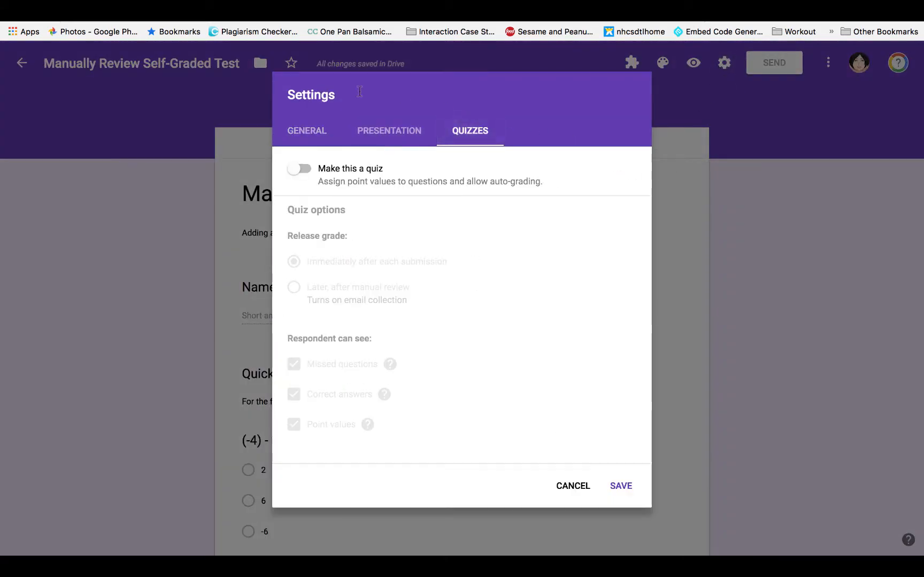
{"action": "left_click", "coordinate": [294, 169]}
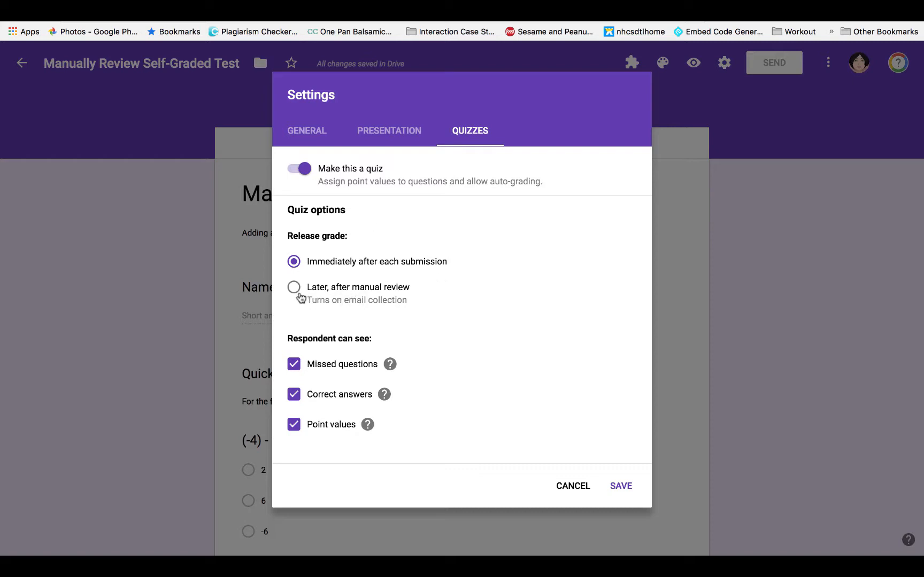
{"action": "left_click", "coordinate": [294, 288]}
{"action": "left_click", "coordinate": [613, 488]}
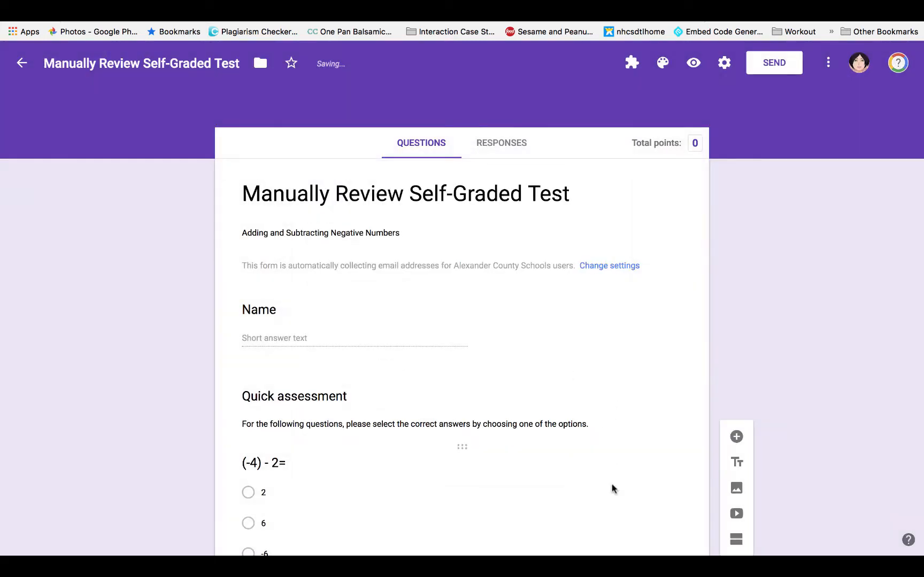
Step: Mark -6 as the correct answer in the answer key of the question (-4) - 2=
{"action": "scroll", "coordinate": [766, 323], "scroll_direction": "down", "scroll_amount": 2}
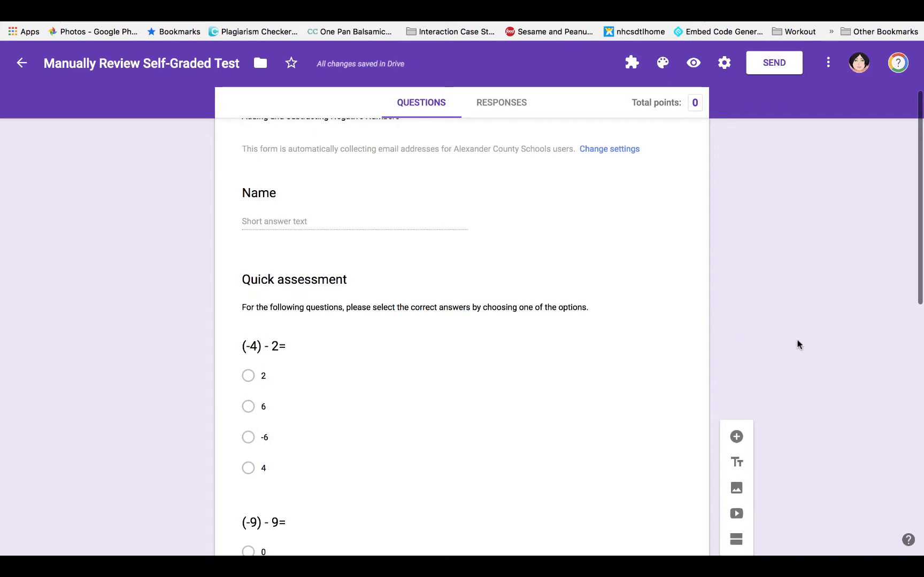
{"action": "scroll", "coordinate": [798, 344], "scroll_direction": "down", "scroll_amount": 3}
{"action": "scroll", "coordinate": [798, 344], "scroll_direction": "down", "scroll_amount": 4}
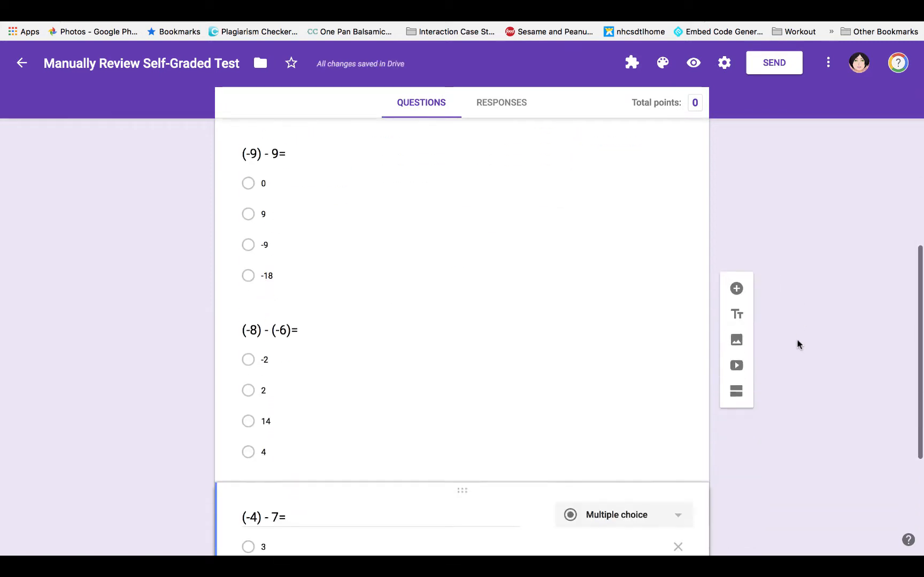
{"action": "scroll", "coordinate": [798, 344], "scroll_direction": "up", "scroll_amount": 4}
{"action": "left_click", "coordinate": [368, 238]}
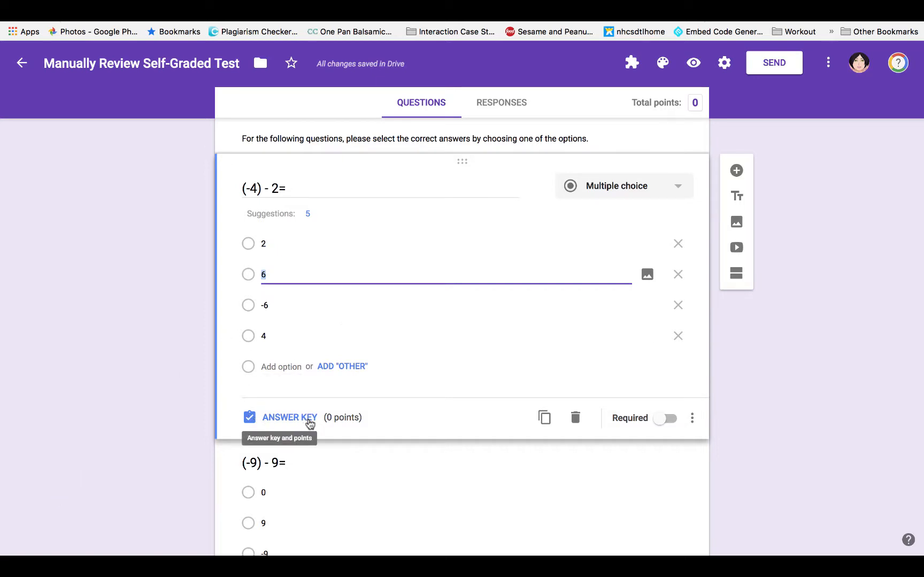
{"action": "left_click", "coordinate": [309, 424]}
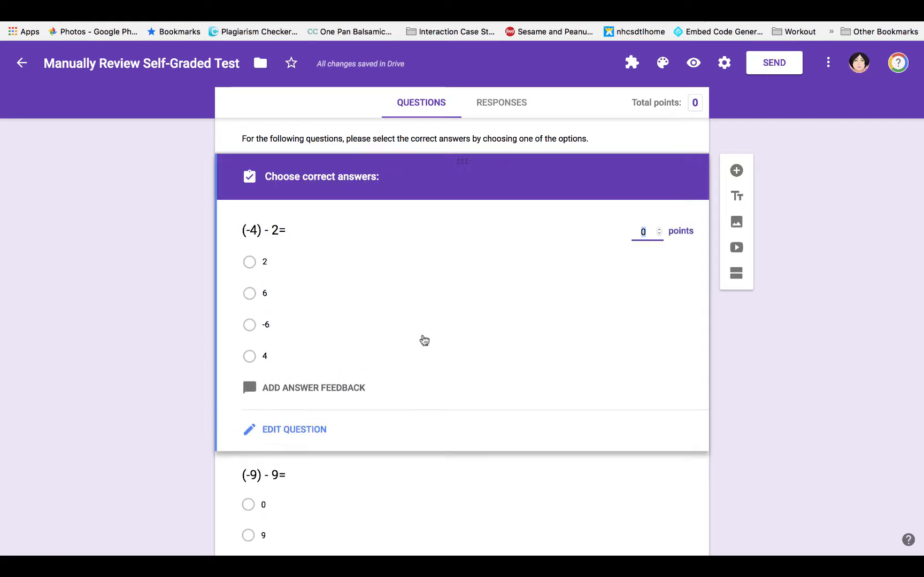
{"action": "left_click", "coordinate": [249, 324]}
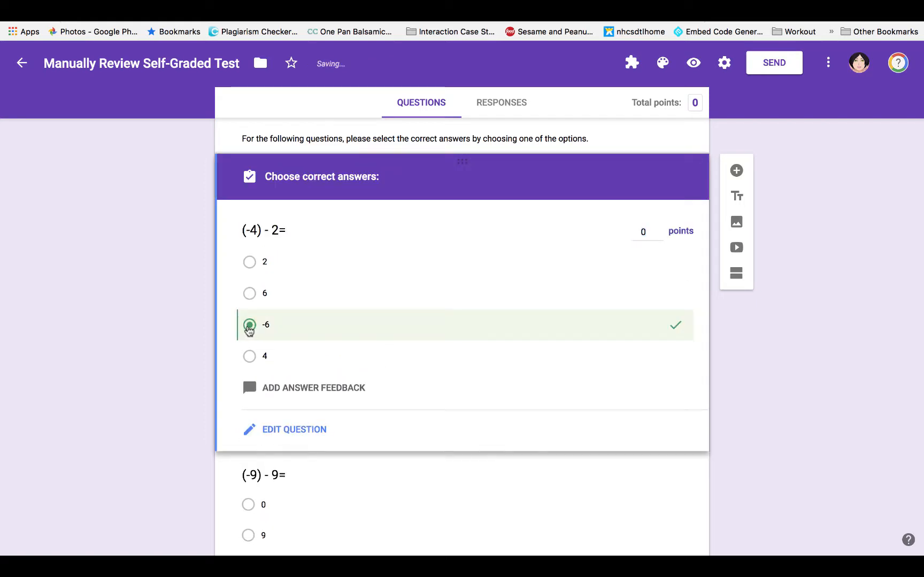
Step: Set -18 as the correct answer for the question (-9) - 9= in its answer key
{"action": "scroll", "coordinate": [173, 378], "scroll_direction": "down", "scroll_amount": 5}
{"action": "left_click", "coordinate": [362, 419]}
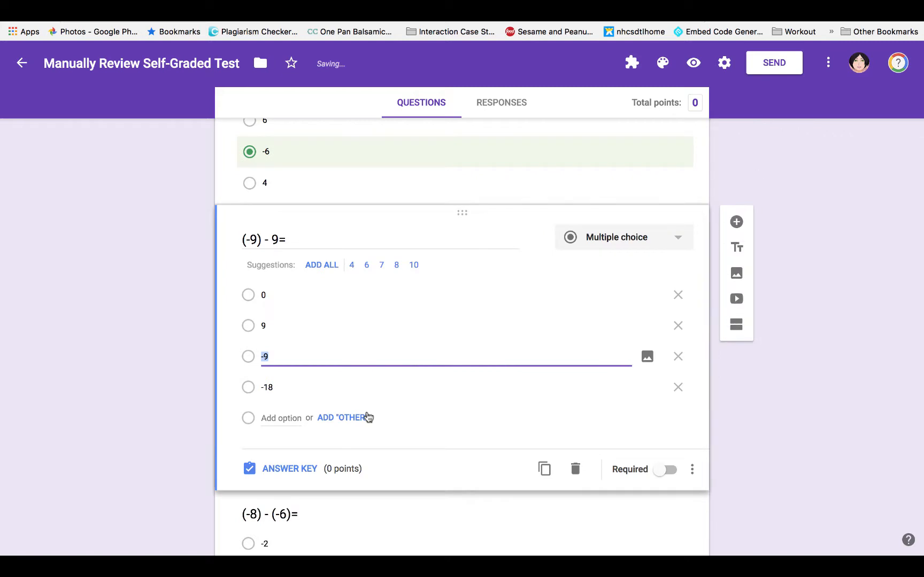
{"action": "left_click", "coordinate": [291, 468]}
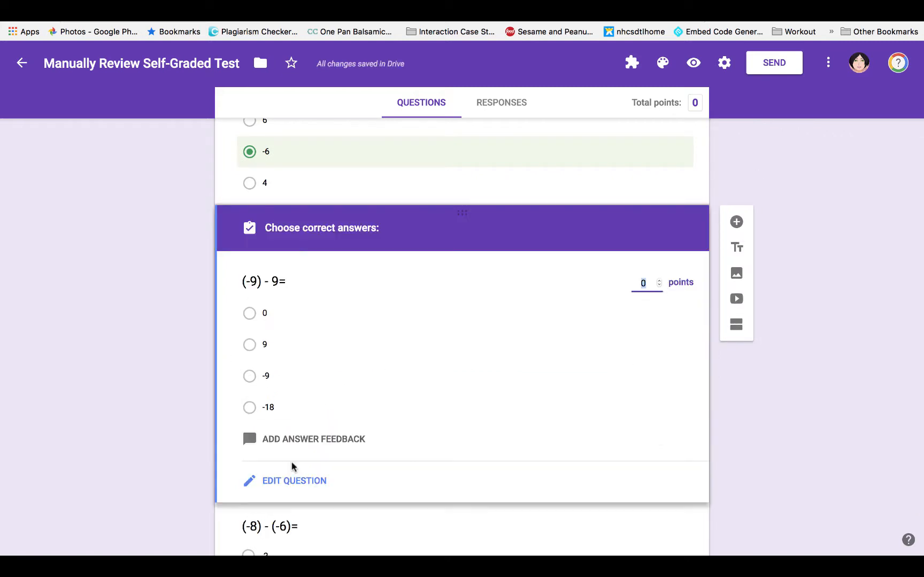
{"action": "left_click", "coordinate": [247, 407]}
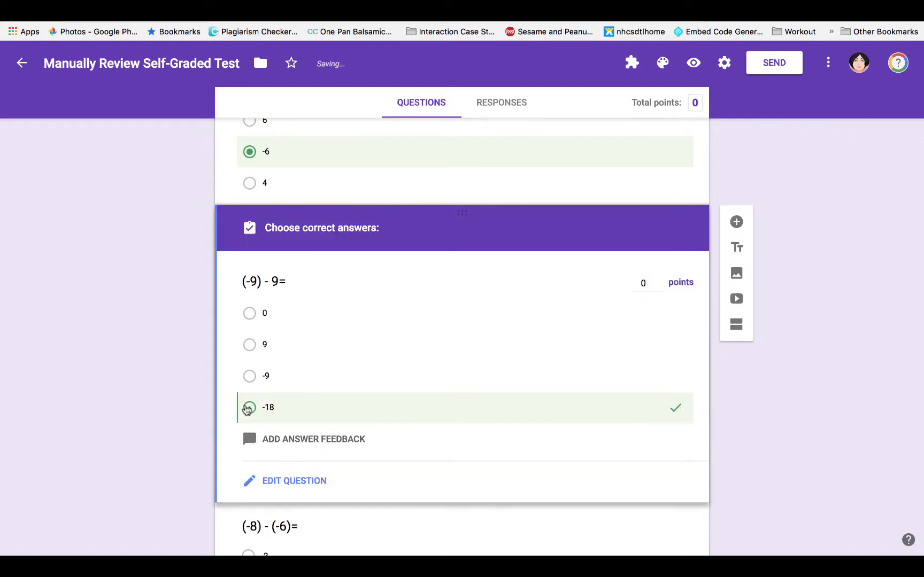
Step: Set -2 as the correct answer for the question (-8) - (-6)= in its answer key
{"action": "scroll", "coordinate": [179, 437], "scroll_direction": "down", "scroll_amount": 5}
{"action": "left_click", "coordinate": [313, 419]}
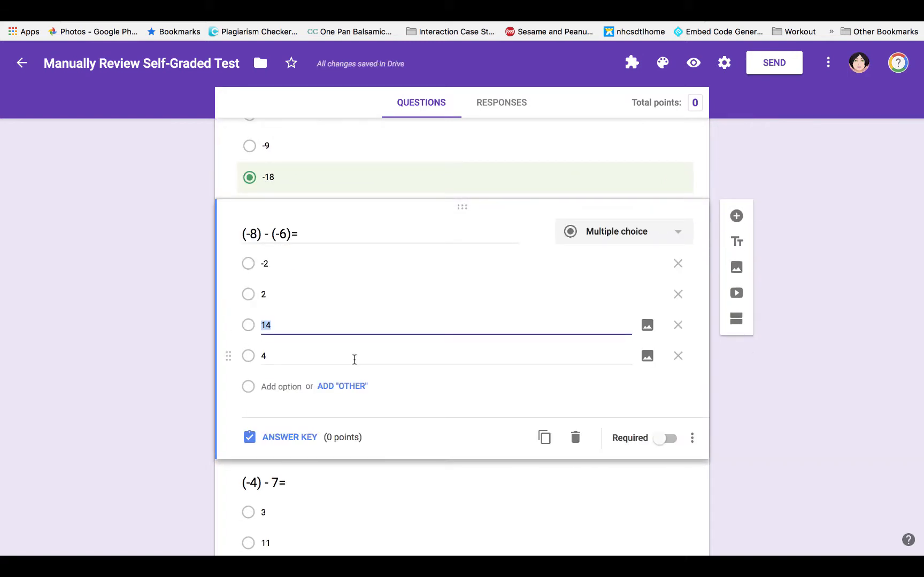
{"action": "left_click", "coordinate": [295, 438]}
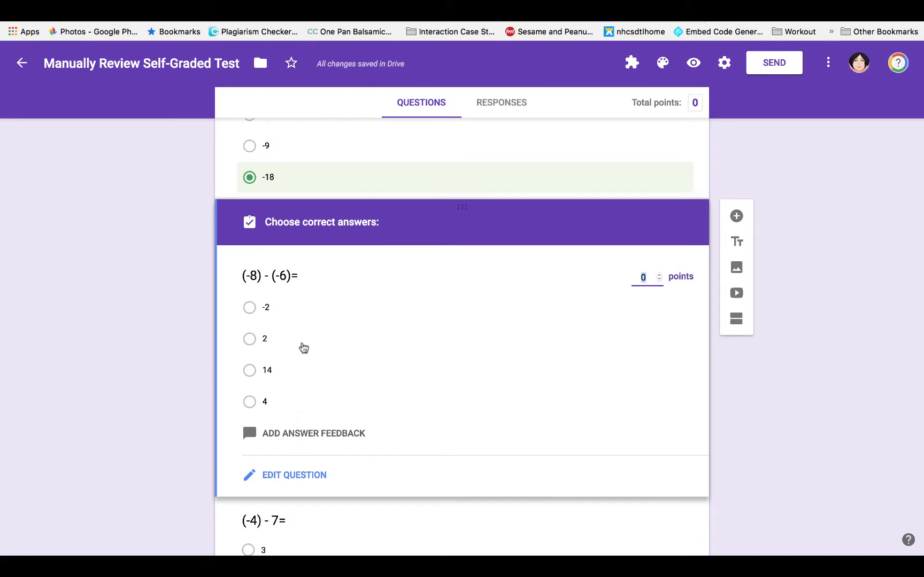
{"action": "left_click", "coordinate": [248, 307]}
Step: Set -11 as the correct answer for the question (-4) - 7= in its answer key
{"action": "scroll", "coordinate": [144, 416], "scroll_direction": "down", "scroll_amount": 3}
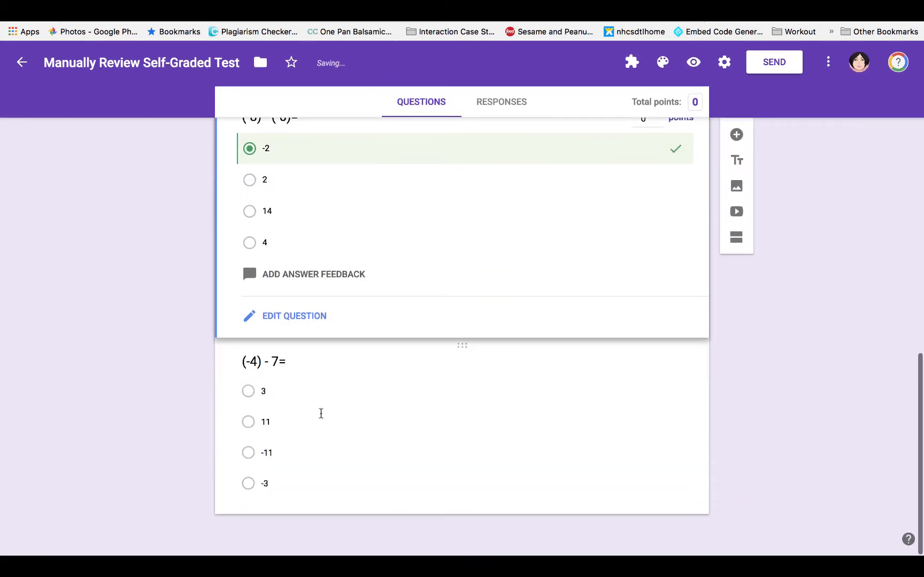
{"action": "left_click", "coordinate": [328, 417]}
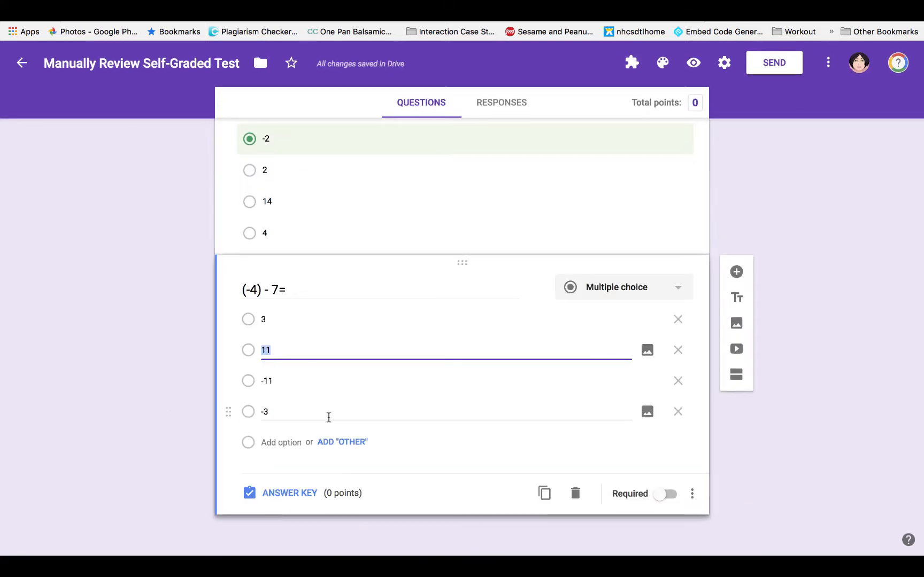
{"action": "left_click", "coordinate": [247, 385]}
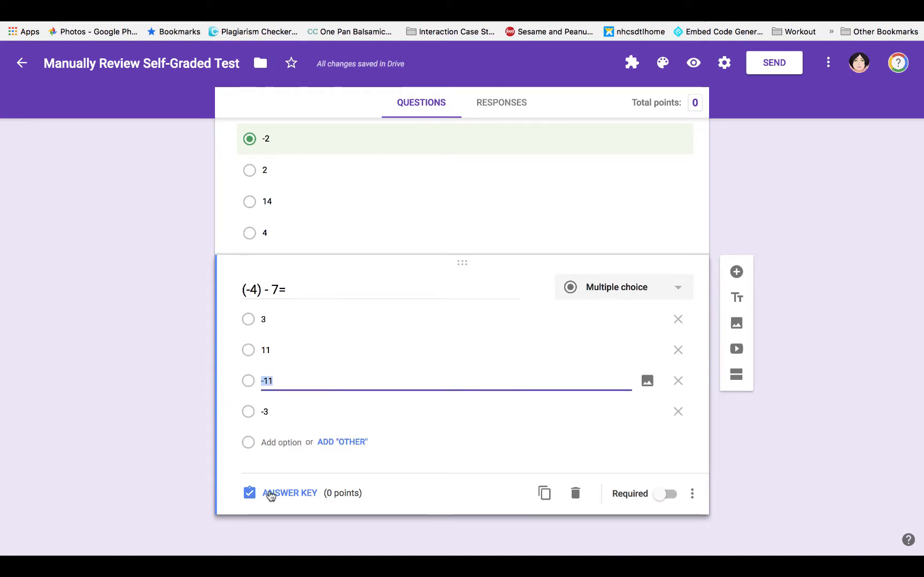
{"action": "left_click", "coordinate": [269, 493]}
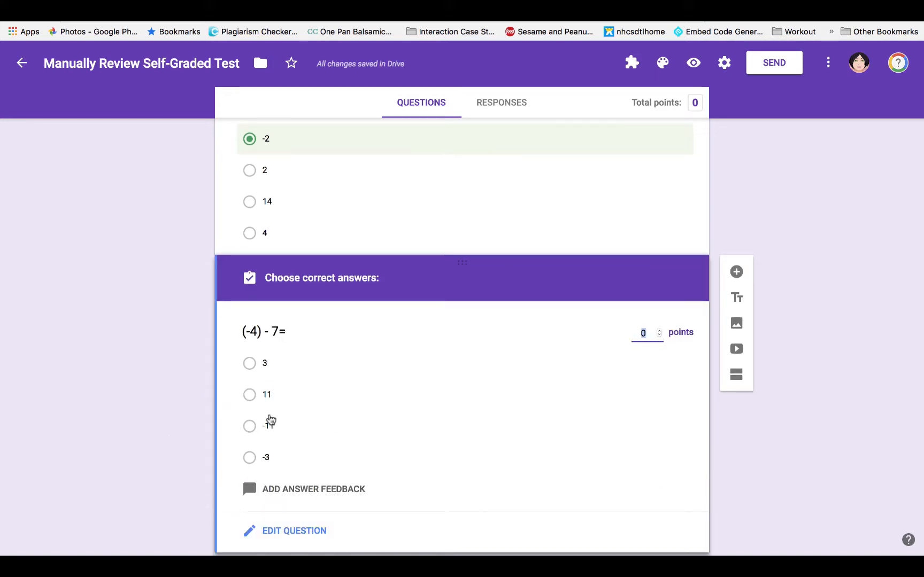
{"action": "left_click", "coordinate": [249, 427]}
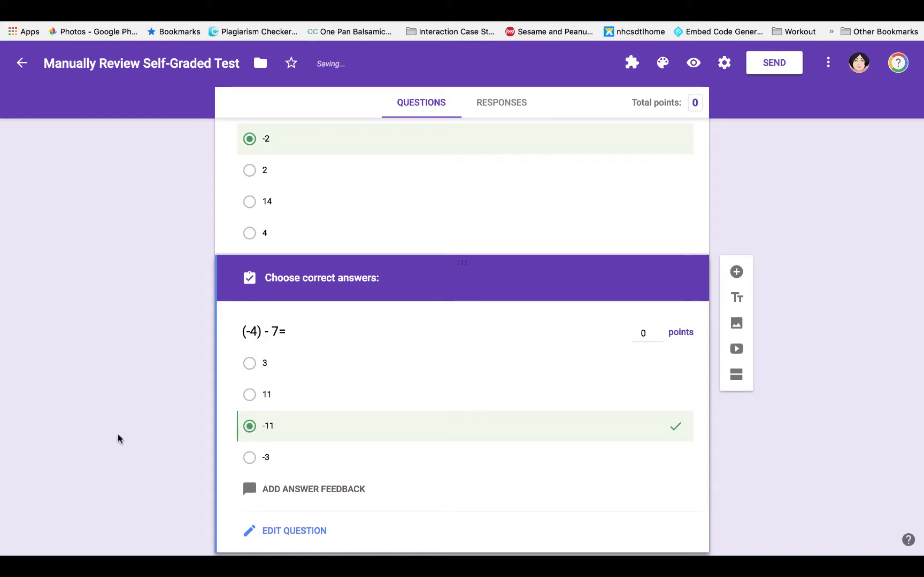
Step: Assign 25 points to each of the four subtraction questions
{"action": "scroll", "coordinate": [464, 206], "scroll_direction": "up", "scroll_amount": 15}
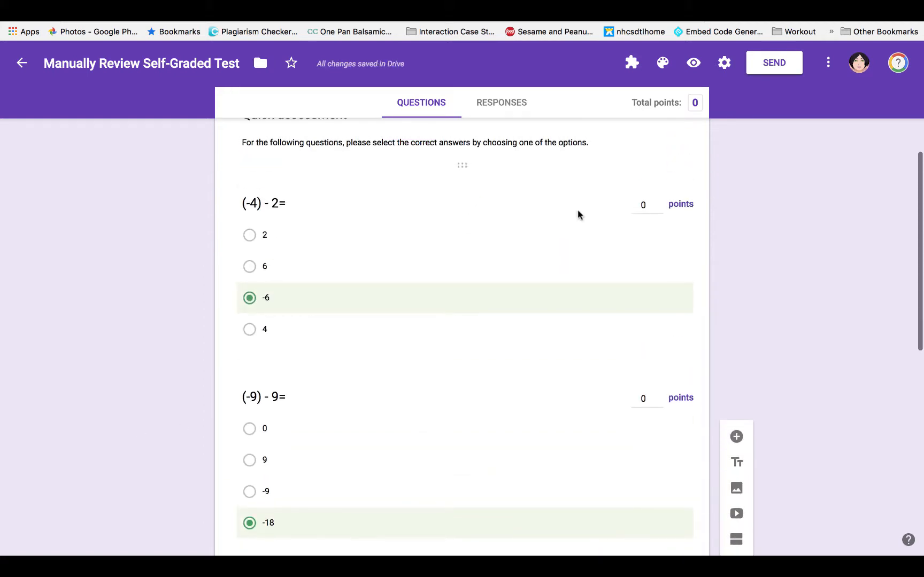
{"action": "left_click", "coordinate": [645, 205]}
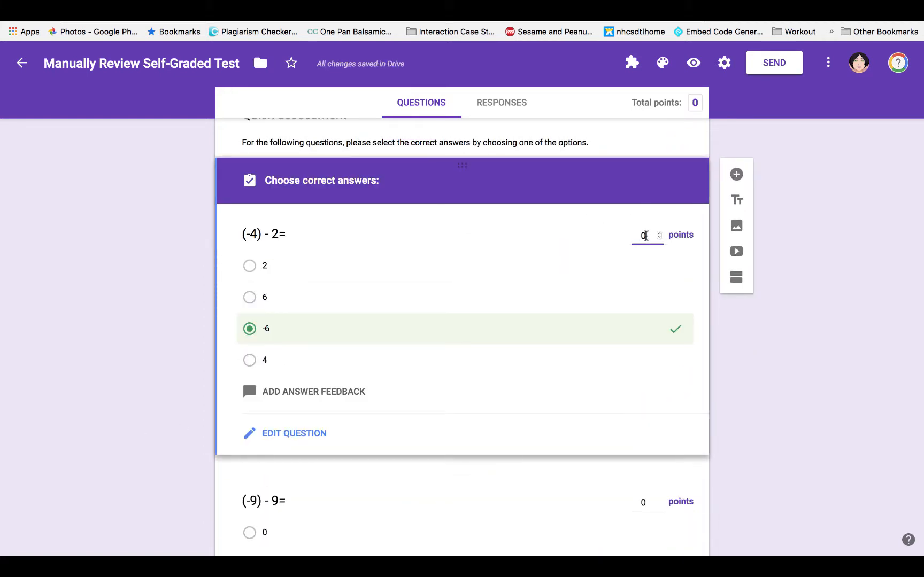
{"action": "type", "text": "25"}
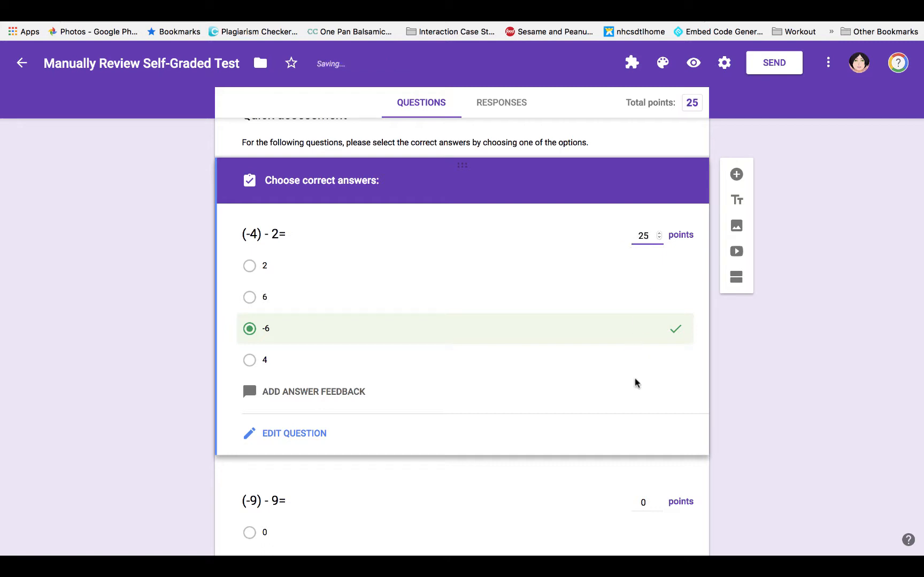
{"action": "left_click", "coordinate": [653, 501]}
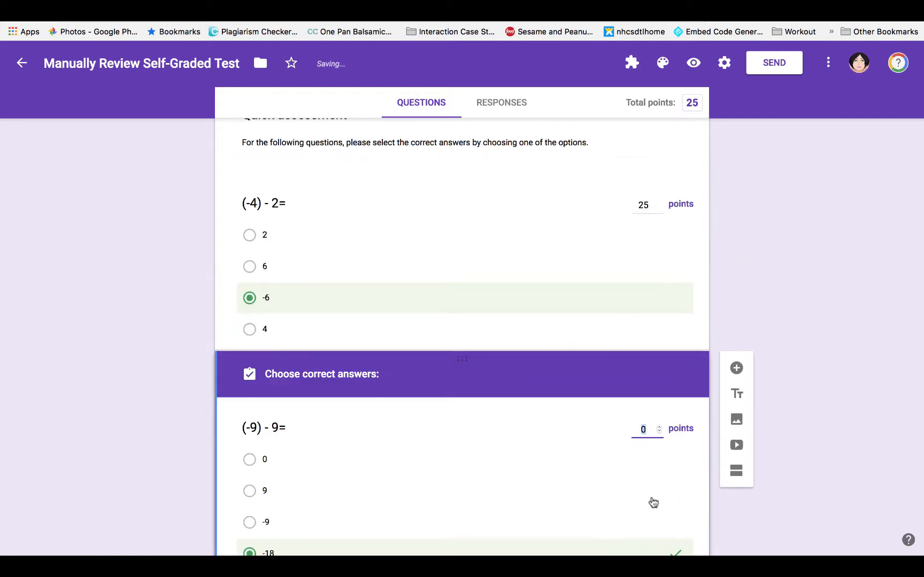
{"action": "type", "text": "25"}
{"action": "scroll", "coordinate": [636, 500], "scroll_direction": "down", "scroll_amount": 4}
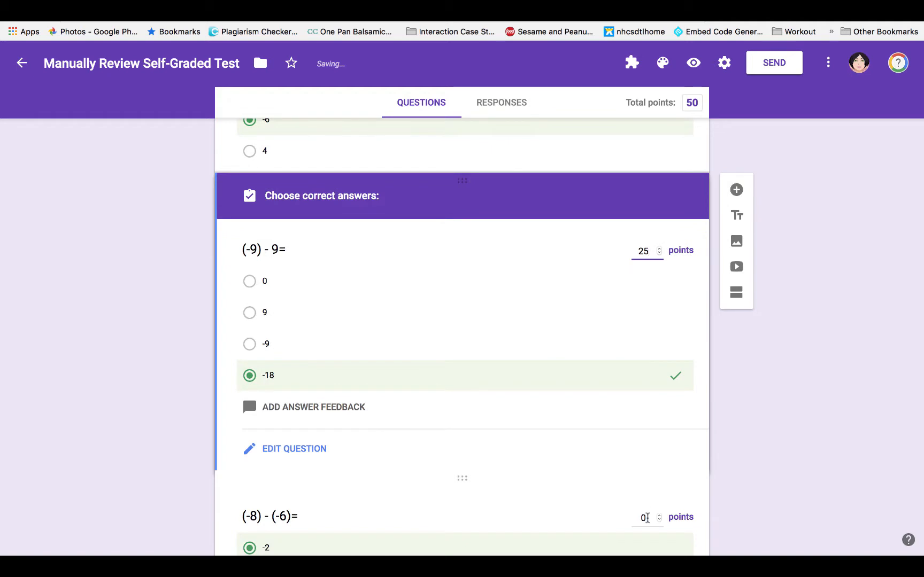
{"action": "left_click", "coordinate": [646, 518]}
{"action": "type", "text": "25"}
{"action": "scroll", "coordinate": [644, 523], "scroll_direction": "down", "scroll_amount": 4}
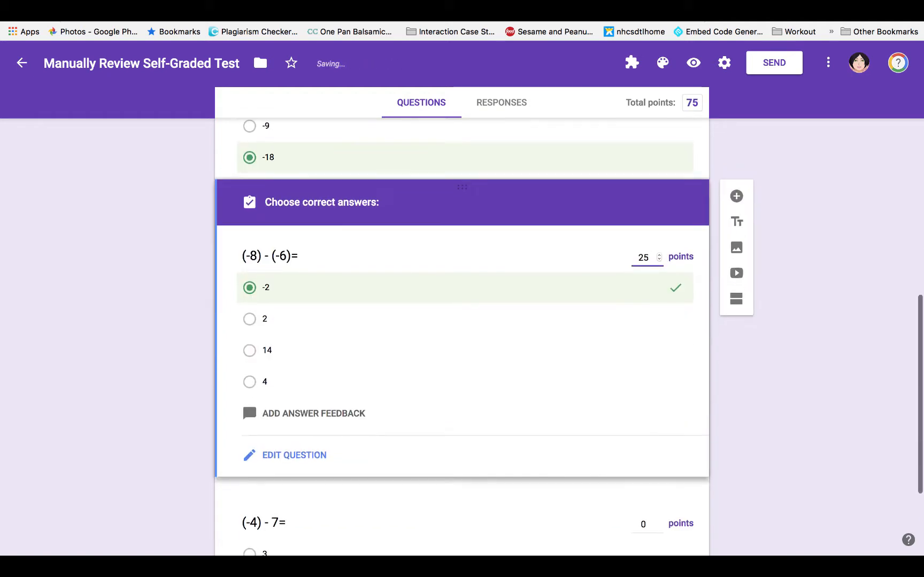
{"action": "left_click", "coordinate": [644, 526]}
{"action": "type", "text": "25"}
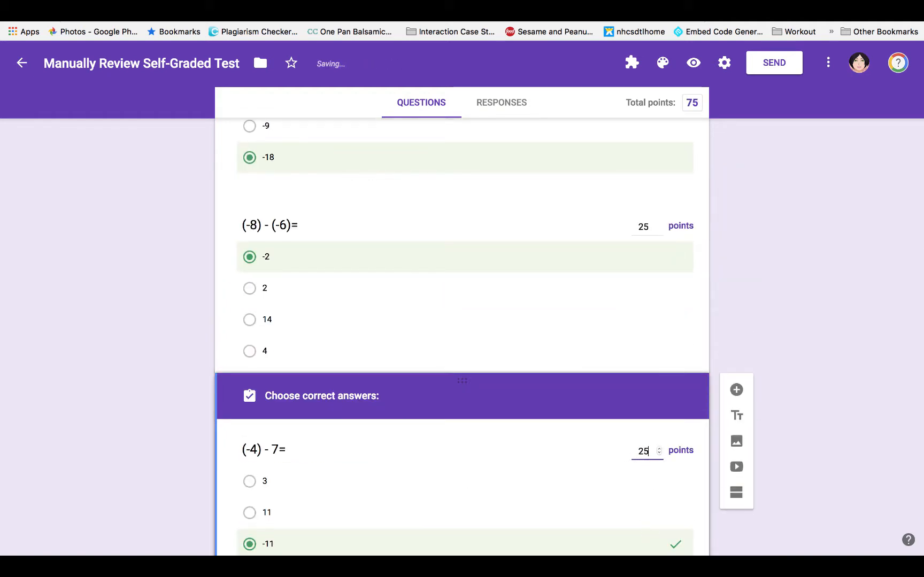
Step: Open the preview of the test and enter the respondent's first name in the Name question
{"action": "scroll", "coordinate": [842, 461], "scroll_direction": "up", "scroll_amount": 10}
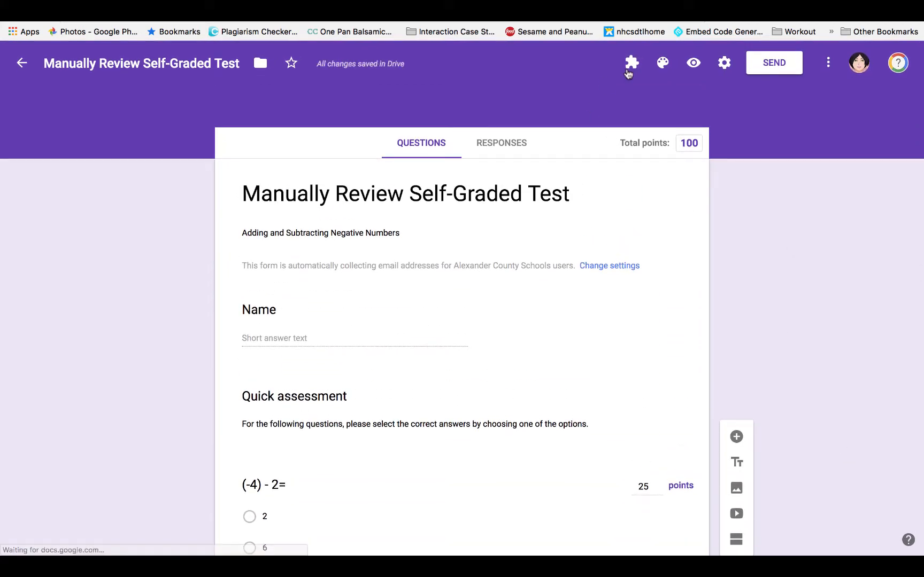
{"action": "left_click", "coordinate": [700, 69]}
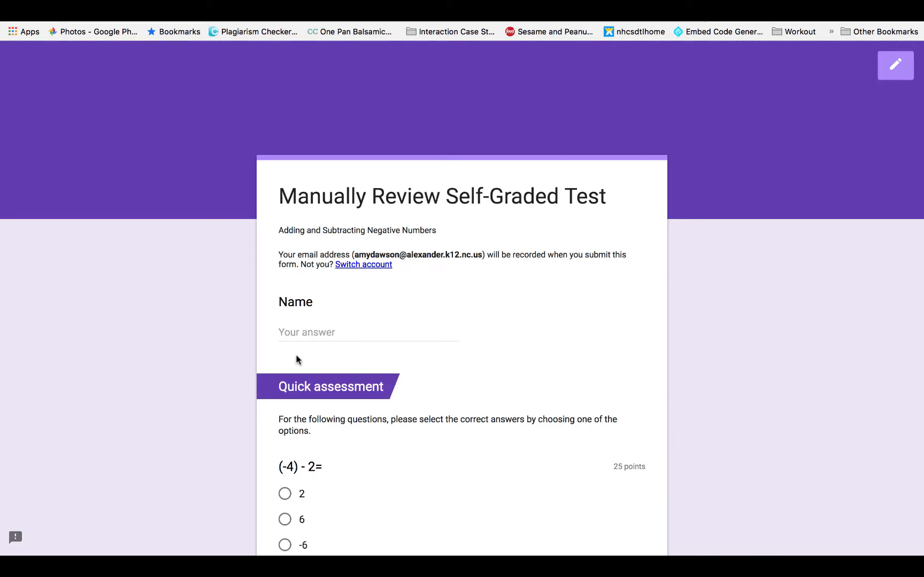
{"action": "left_click", "coordinate": [301, 337]}
{"action": "type", "text": "Am"}
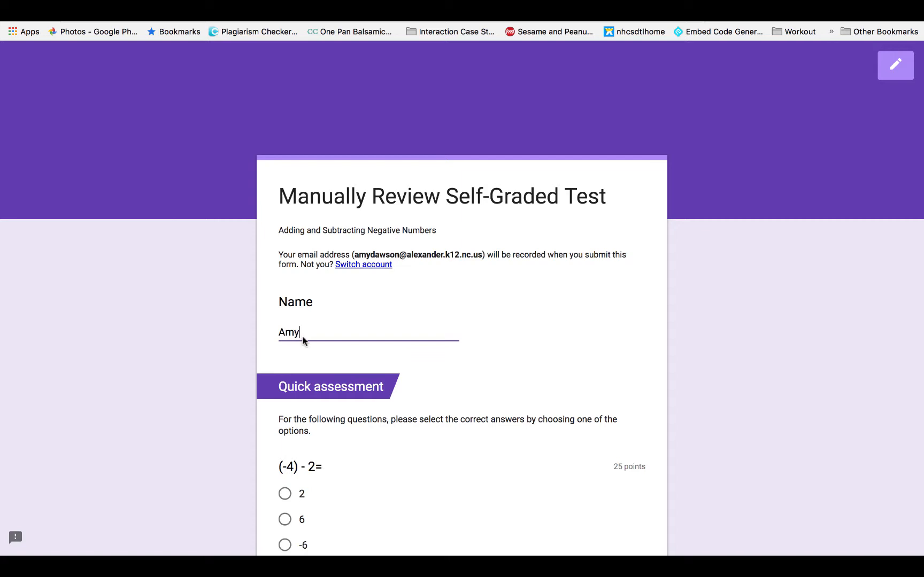
{"action": "type", "text": "y"}
{"action": "scroll", "coordinate": [111, 369], "scroll_direction": "down", "scroll_amount": 4}
{"action": "left_click", "coordinate": [111, 368]}
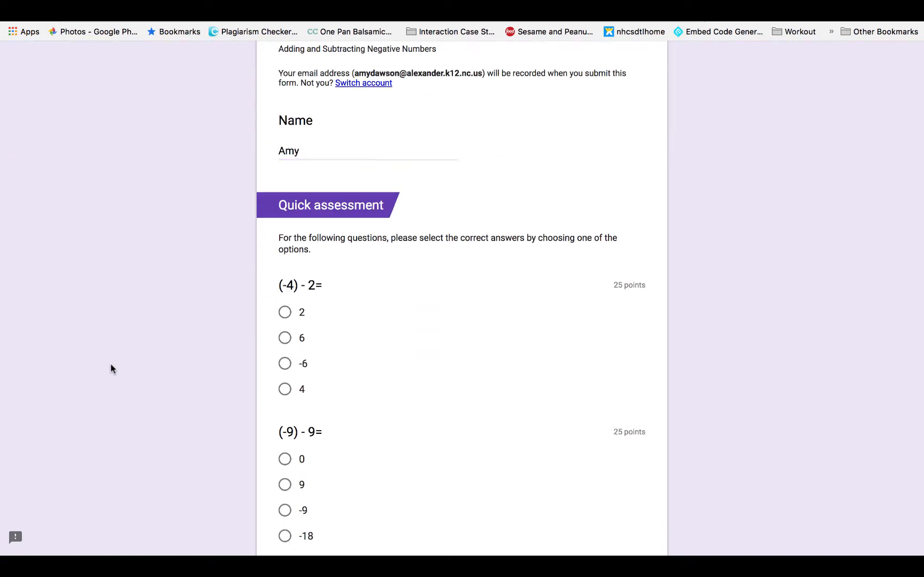
Step: Answer the four questions in order with -6, 0, -2 and 3, and submit the test
{"action": "left_click", "coordinate": [285, 364]}
{"action": "scroll", "coordinate": [219, 412], "scroll_direction": "down", "scroll_amount": 3}
{"action": "left_click", "coordinate": [285, 302]}
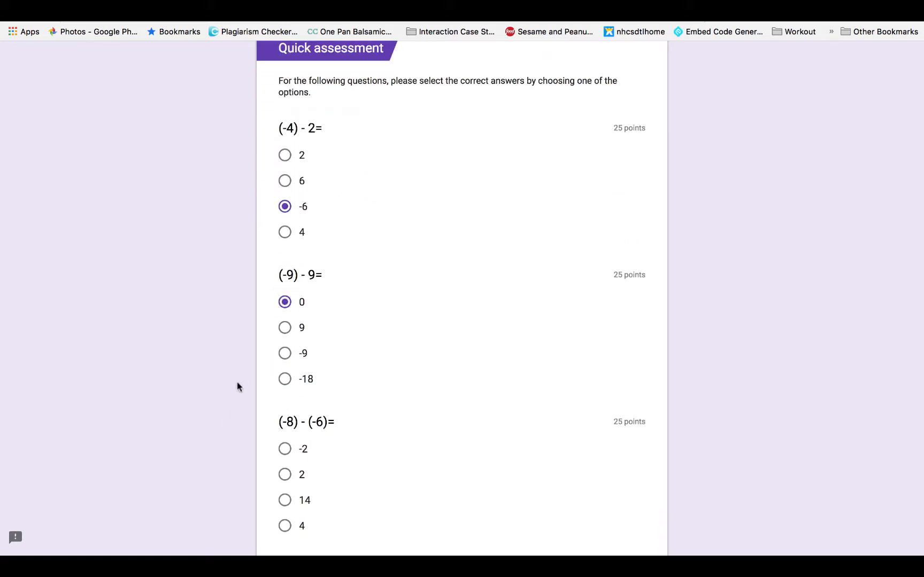
{"action": "scroll", "coordinate": [238, 386], "scroll_direction": "down", "scroll_amount": 3}
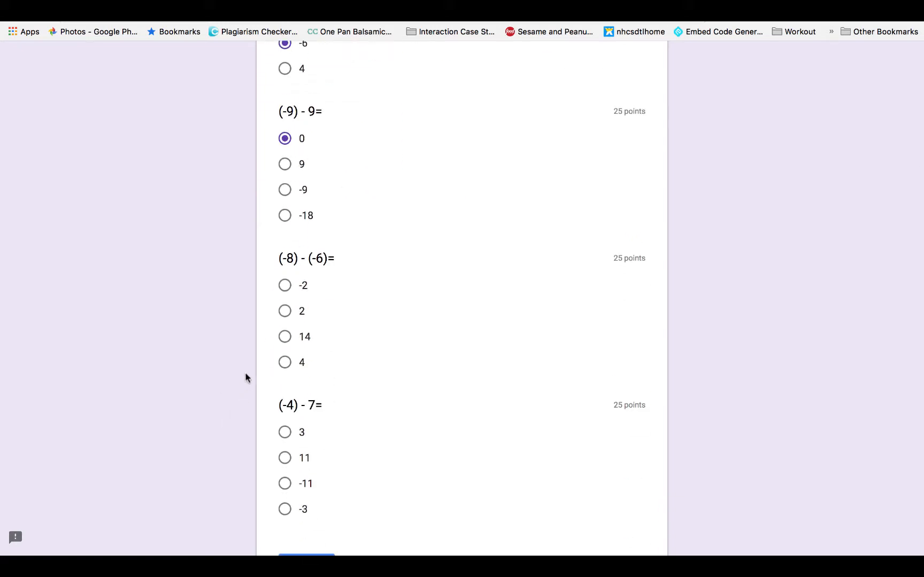
{"action": "left_click", "coordinate": [284, 285]}
{"action": "scroll", "coordinate": [231, 375], "scroll_direction": "down", "scroll_amount": 2}
{"action": "left_click", "coordinate": [285, 343]}
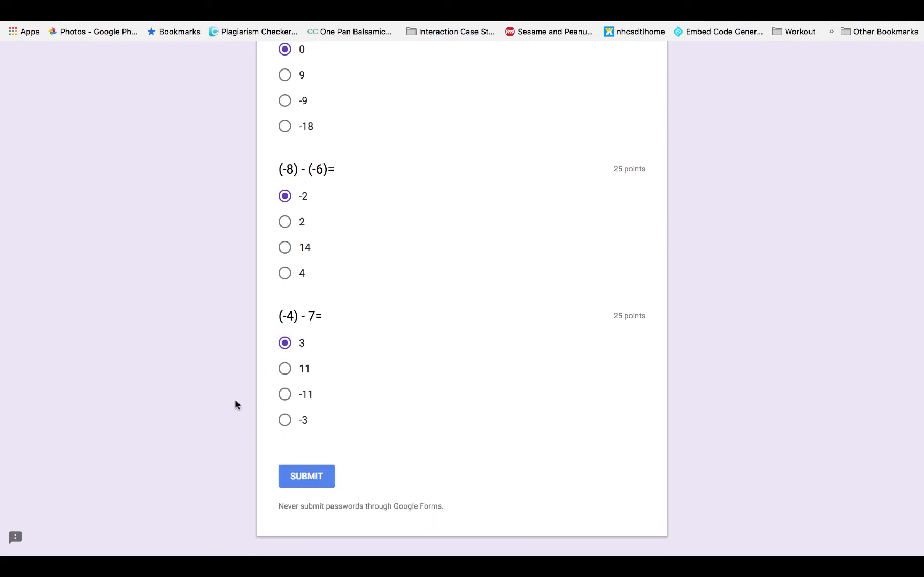
{"action": "left_click", "coordinate": [298, 477]}
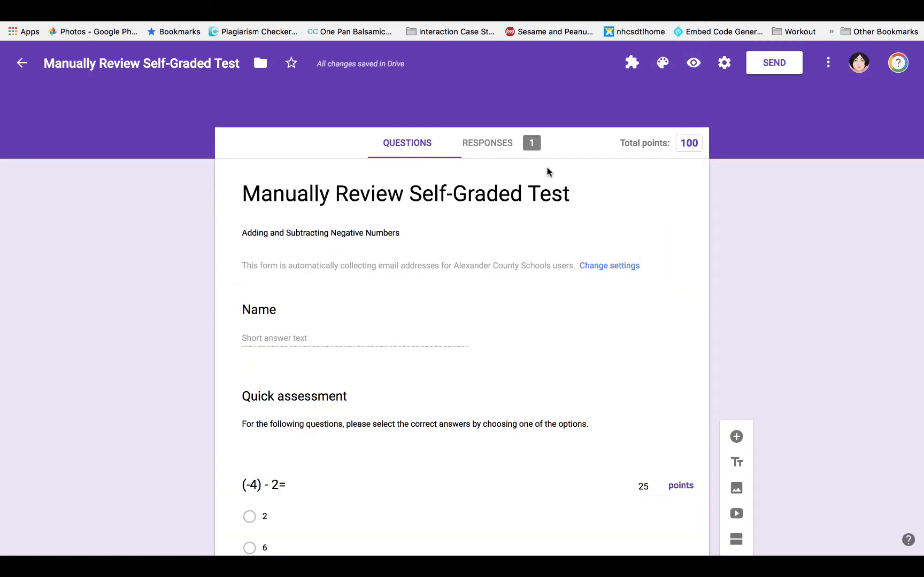
Step: Open the individual view of the test's responses and look through the respondent's graded answers
{"action": "left_click", "coordinate": [475, 144]}
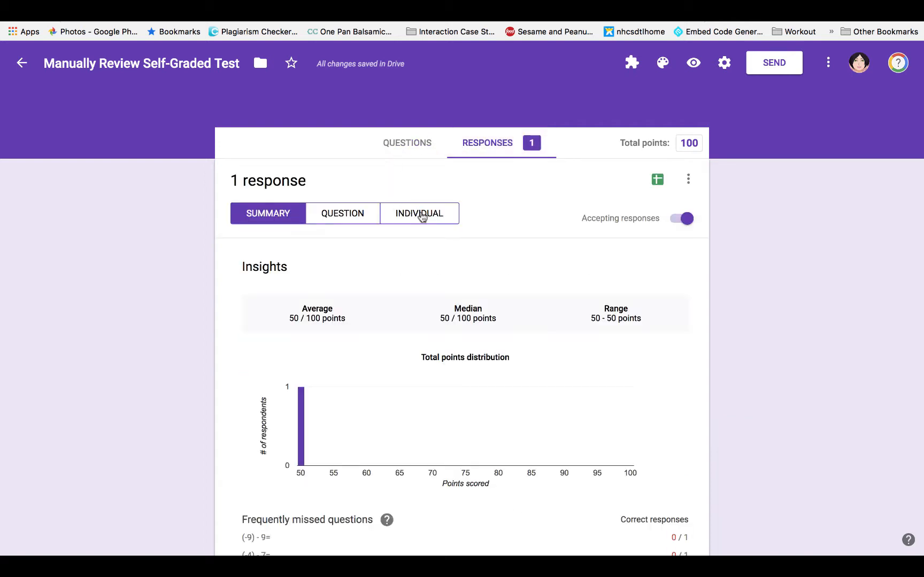
{"action": "left_click", "coordinate": [422, 216]}
{"action": "scroll", "coordinate": [10, 456], "scroll_direction": "down", "scroll_amount": 3}
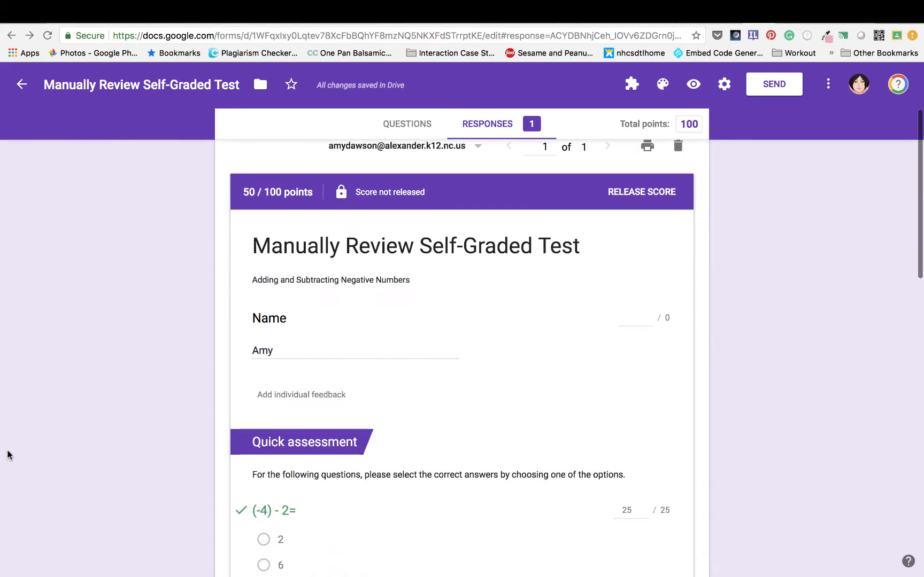
{"action": "scroll", "coordinate": [335, 351], "scroll_direction": "down", "scroll_amount": 3}
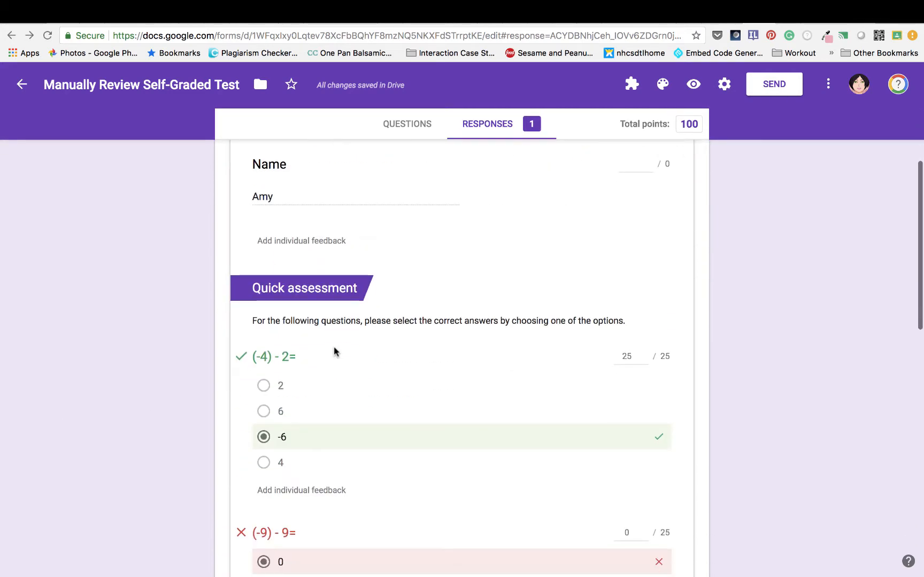
Step: Add individual feedback under Name saying all questions were answered but two missed, recommending the unit on subtracting negative numbers through the attached link
{"action": "left_click", "coordinate": [318, 242]}
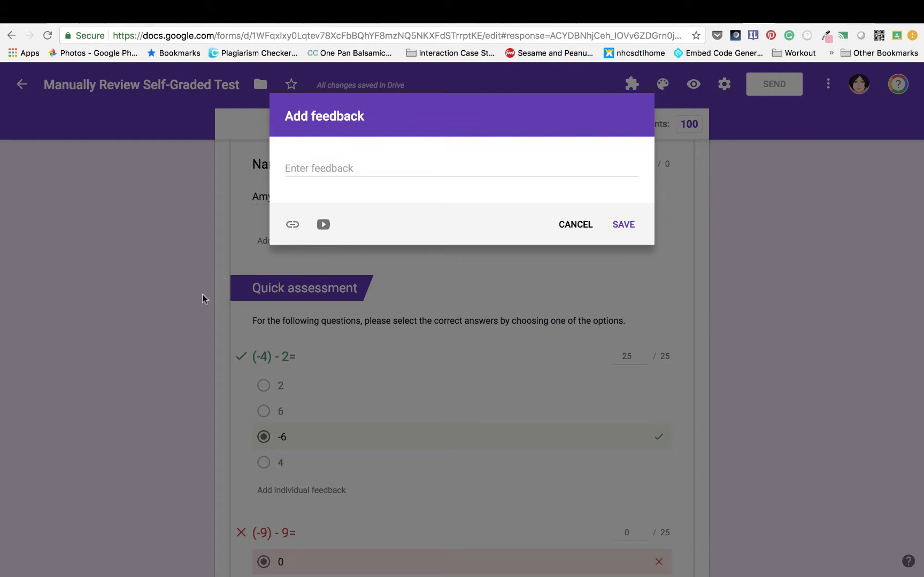
{"action": "left_click", "coordinate": [312, 161]}
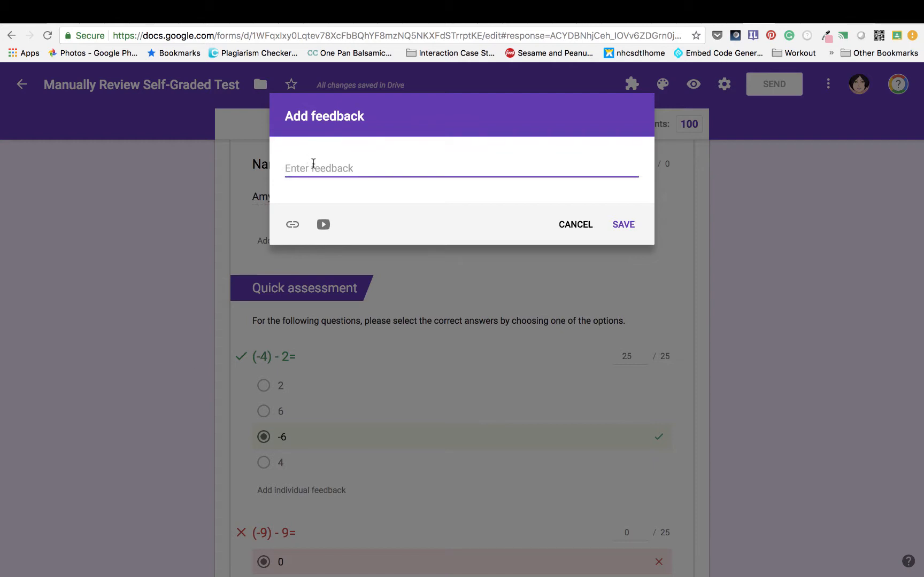
{"action": "type", "text": "You"}
{"action": "type", "text": "were able to answer all questions, but missed two of them. I think it would be helpful to review the unit on subtracting negative numbers. Please go to the attached link."}
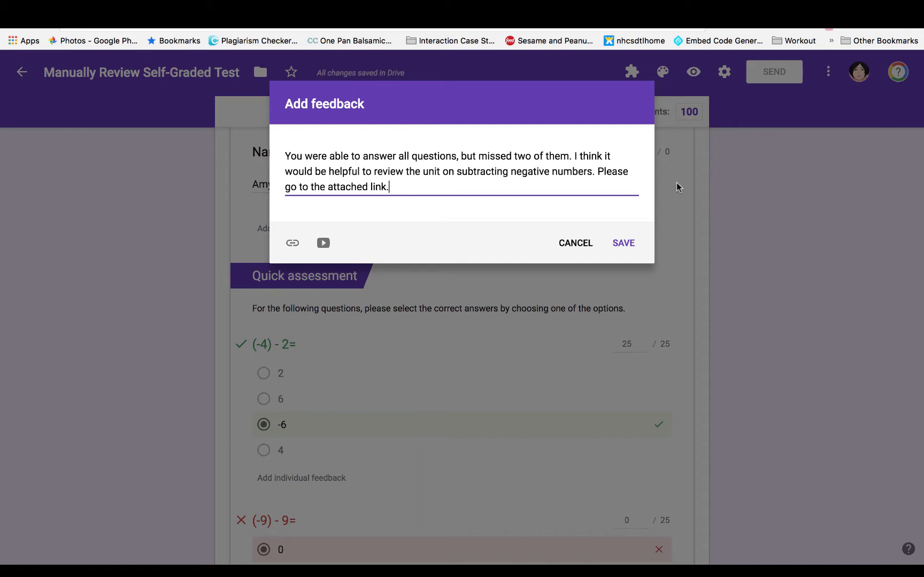
Step: Copy the address of Khan Academy's "Negative numbers: addition and subtraction" page and paste it as a link in the feedback
{"action": "left_click", "coordinate": [741, 30]}
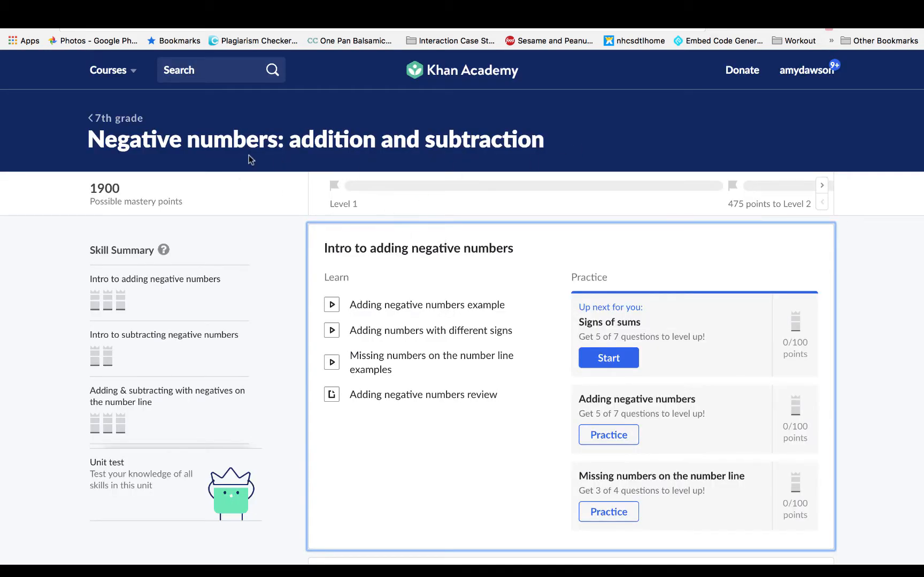
{"action": "left_click", "coordinate": [232, 26]}
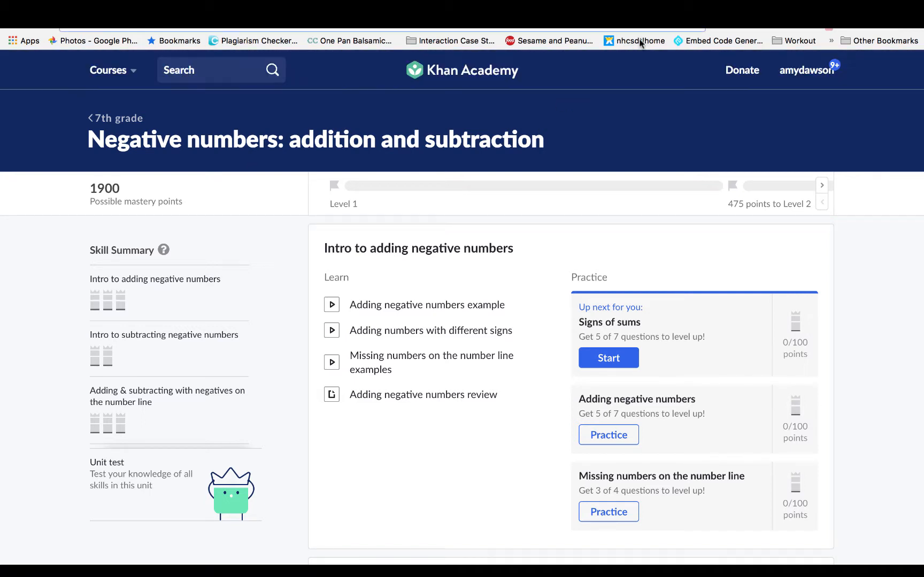
{"action": "left_click", "coordinate": [711, 22]}
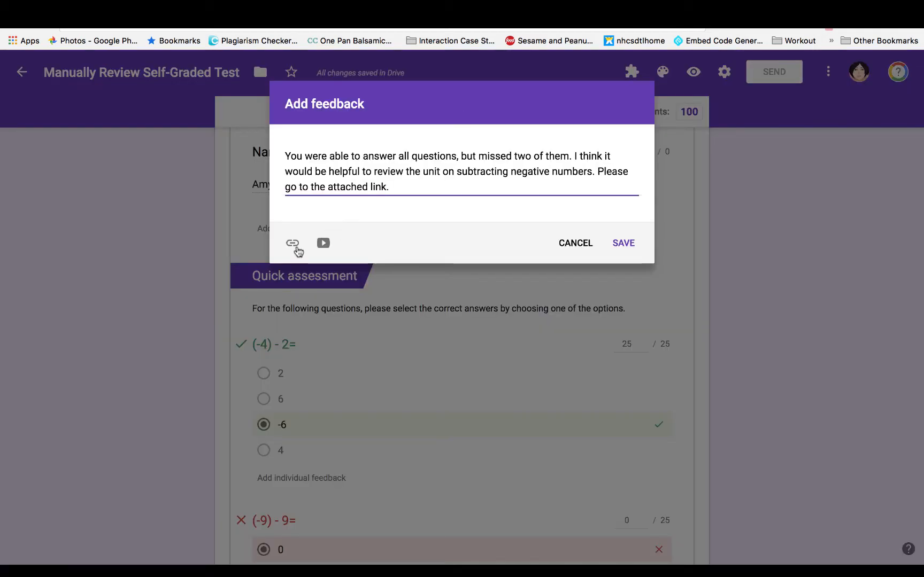
{"action": "left_click", "coordinate": [292, 242]}
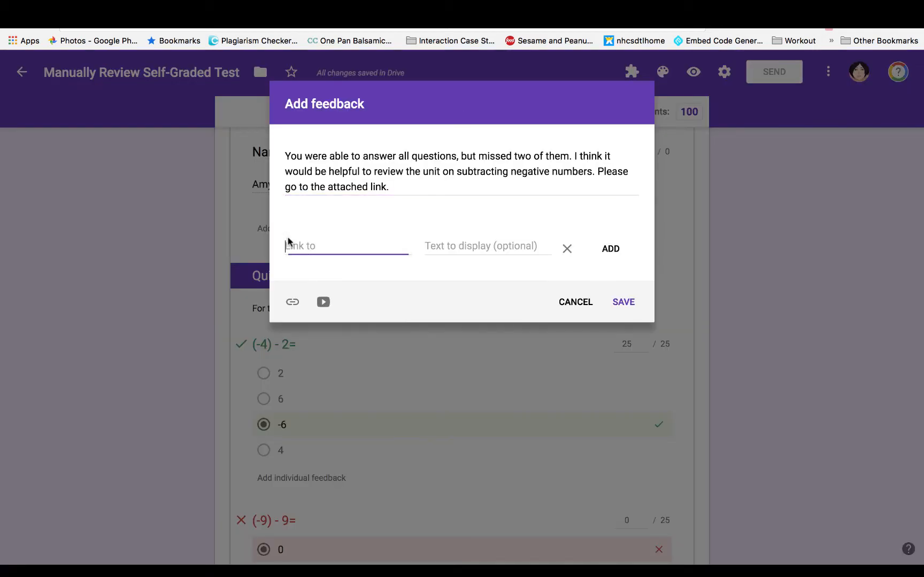
{"action": "key", "text": "super+v"}
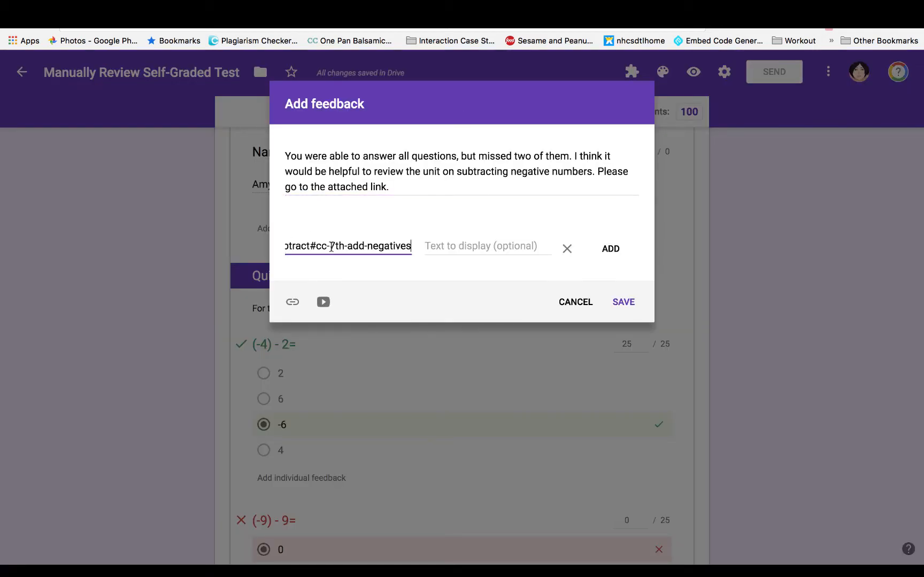
Step: Set the link's display text to "Subtracting Negative Numbers", add the link and save the feedback
{"action": "left_click", "coordinate": [449, 245]}
{"action": "type", "text": "A"}
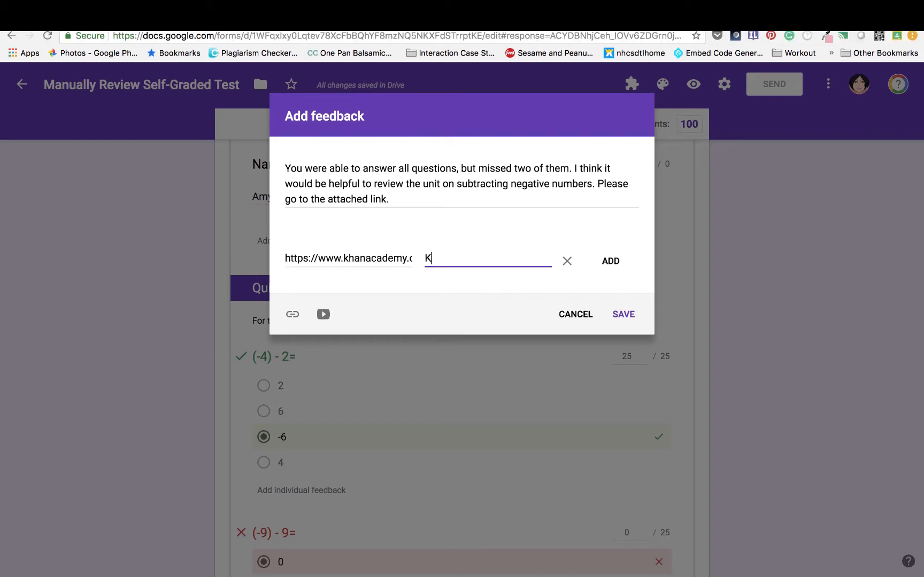
{"action": "type", "text": "dding Ne"}
{"action": "type", "text": "gative Nu"}
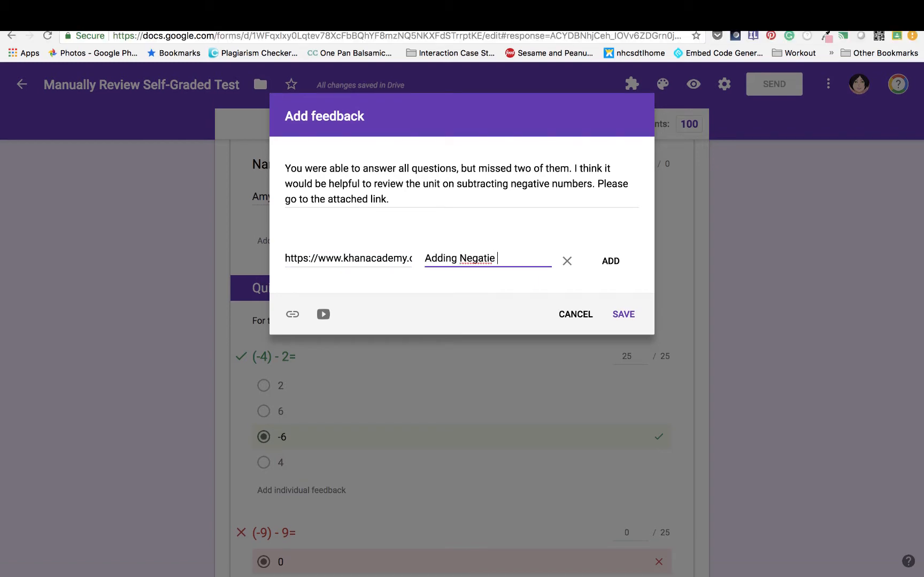
{"action": "type", "text": "mbers"}
{"action": "left_click_drag", "start_coordinate": [429, 257], "coordinate": [454, 257]}
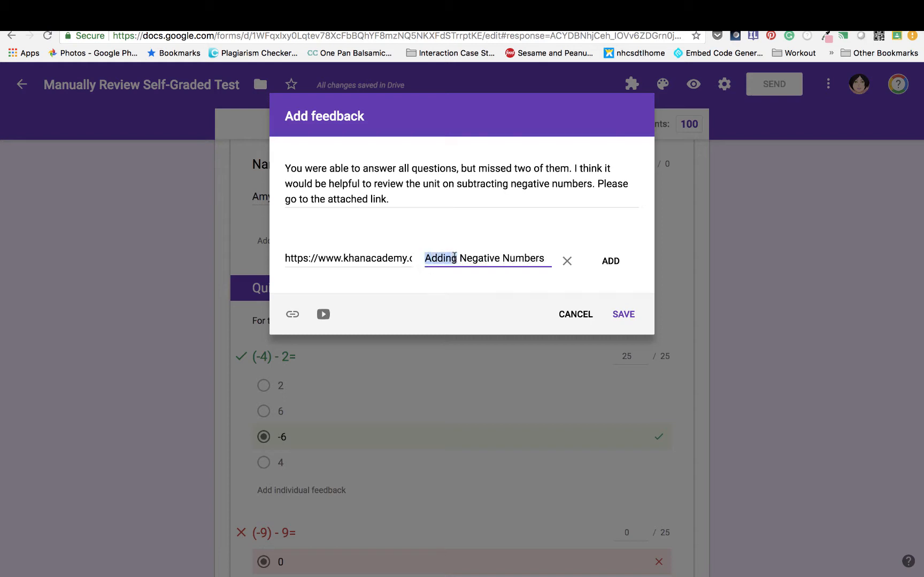
{"action": "type", "text": "Subtra"}
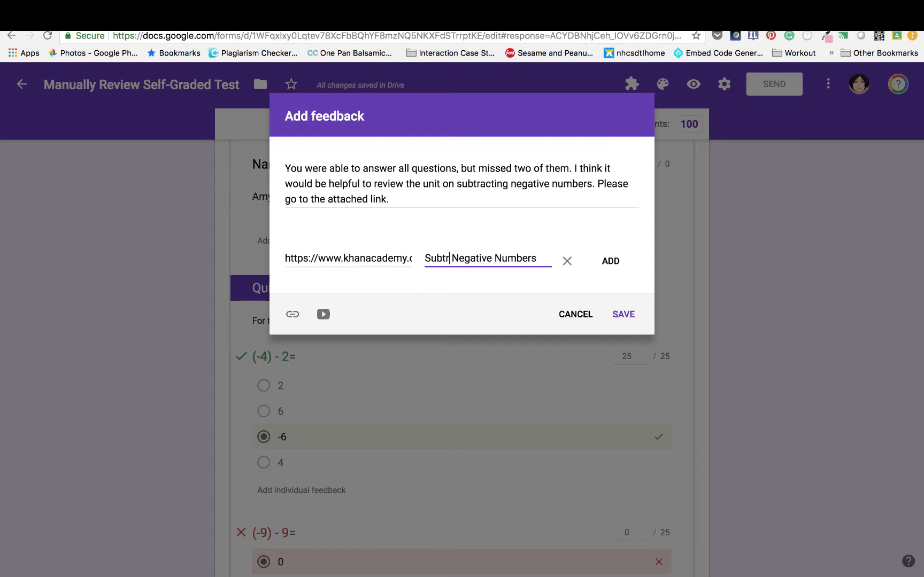
{"action": "type", "text": "cting"}
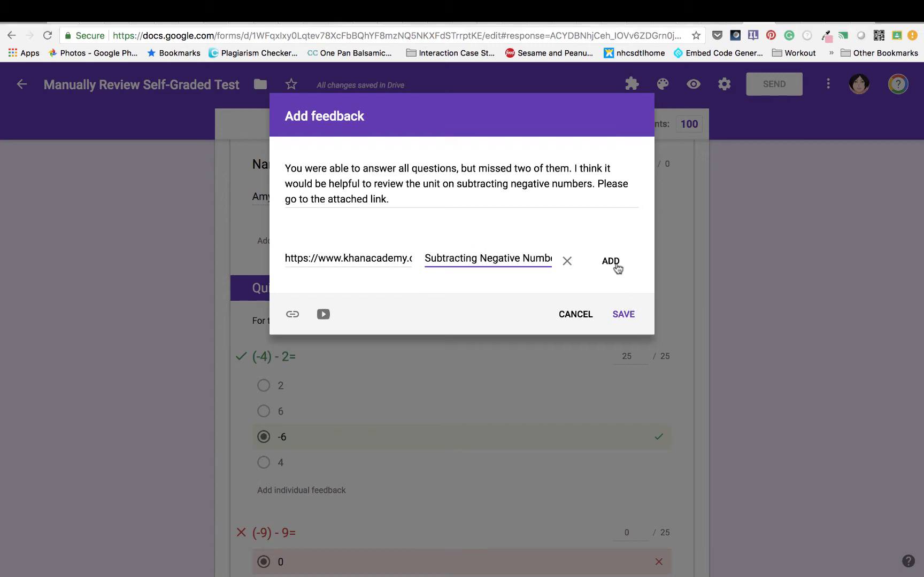
{"action": "left_click", "coordinate": [611, 262]}
{"action": "left_click", "coordinate": [623, 285]}
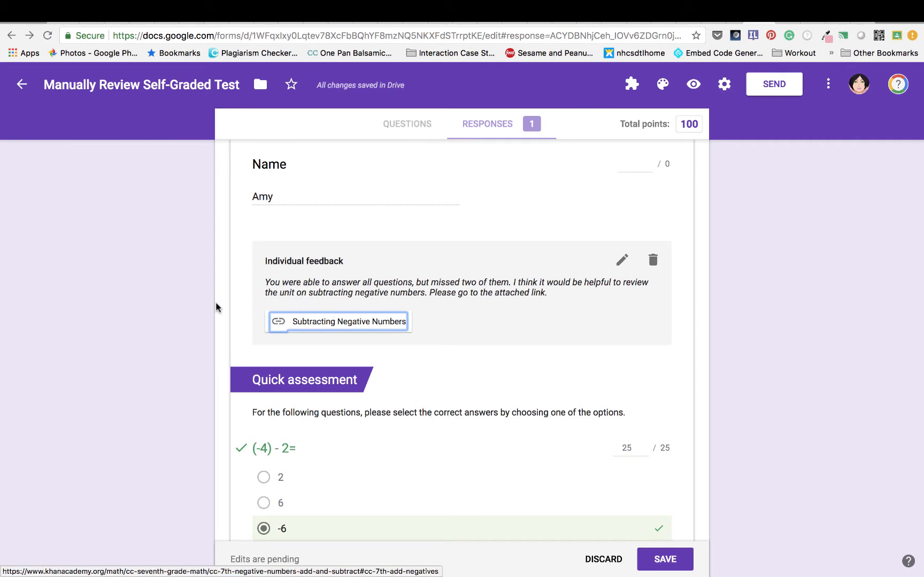
Step: Release the score by email to all respondents with the message "Here is your feedback!"
{"action": "left_click", "coordinate": [484, 128]}
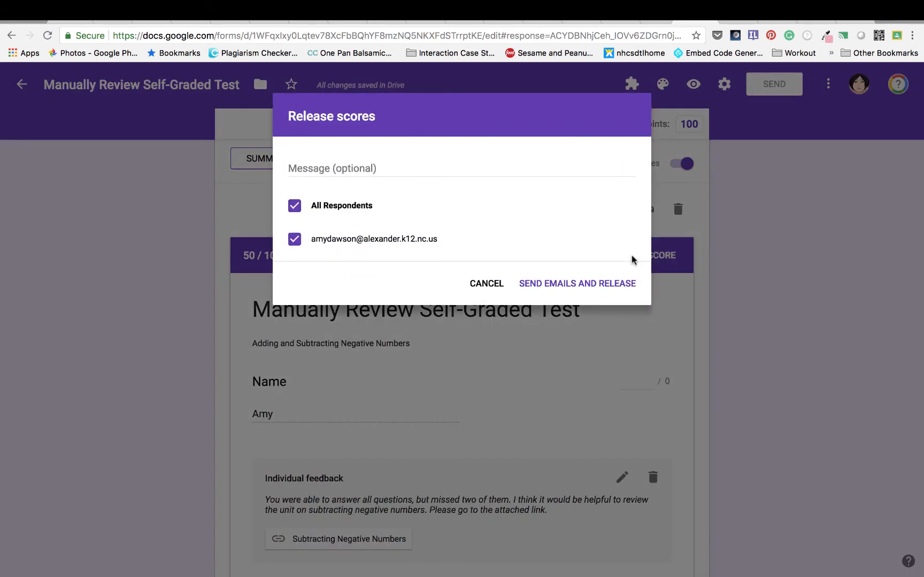
{"action": "left_click", "coordinate": [357, 169]}
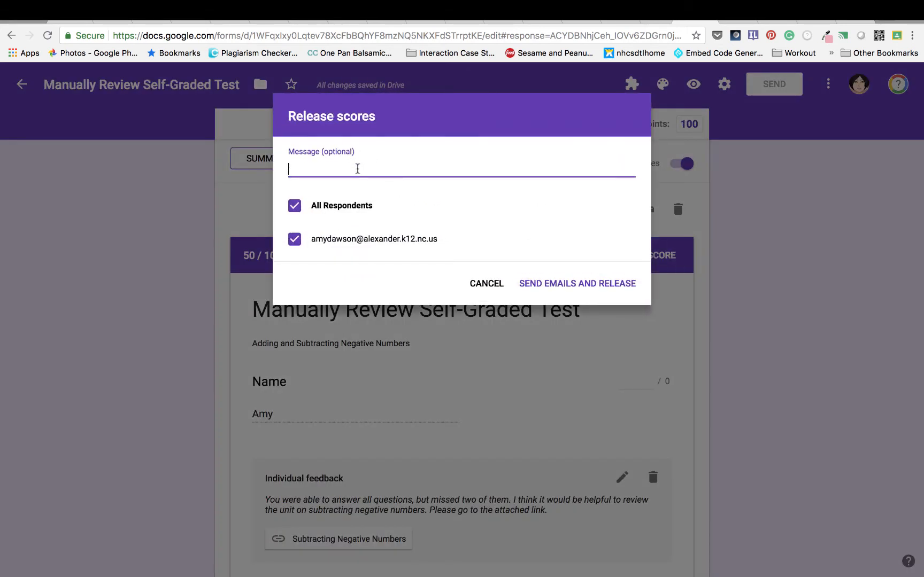
{"action": "type", "text": "Here is your feedback!"}
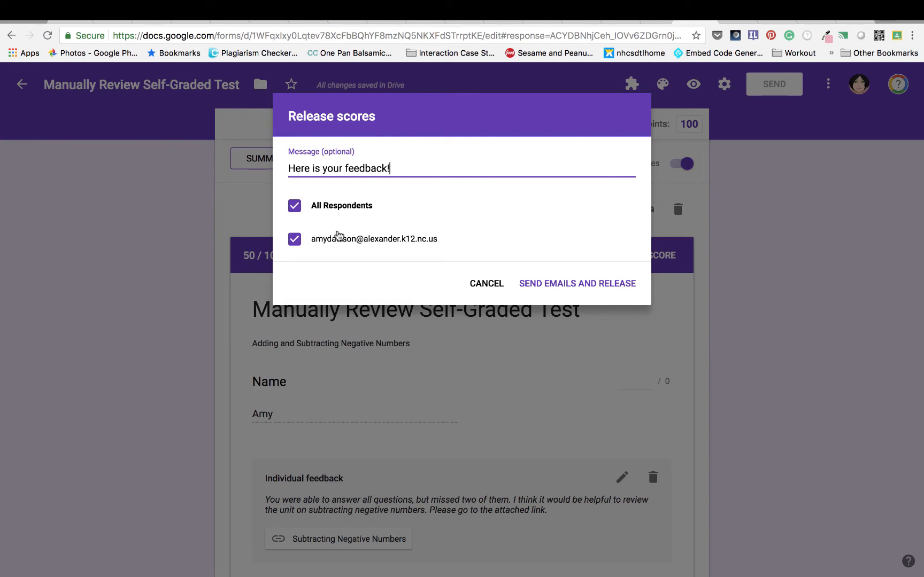
{"action": "left_click", "coordinate": [558, 283]}
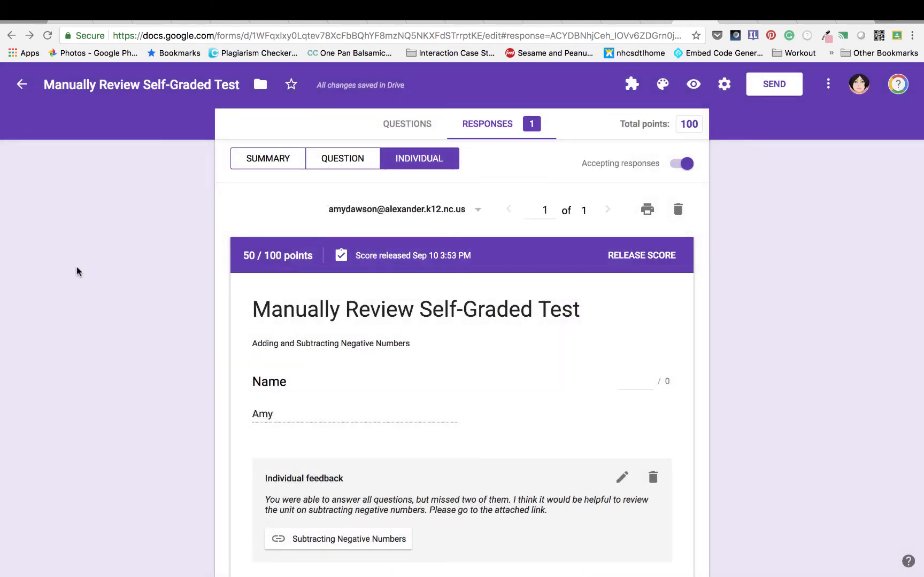
Step: Switch to Gmail, open the "Score released: Manually Review Self-Graded Test" email in the Primary inbox and view the released results
{"action": "left_click", "coordinate": [60, 22]}
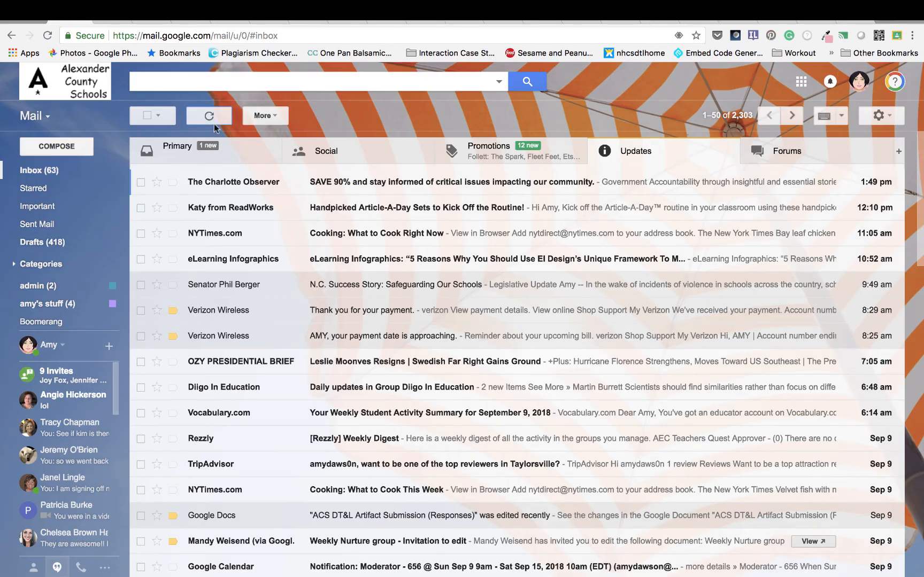
{"action": "left_click", "coordinate": [211, 150]}
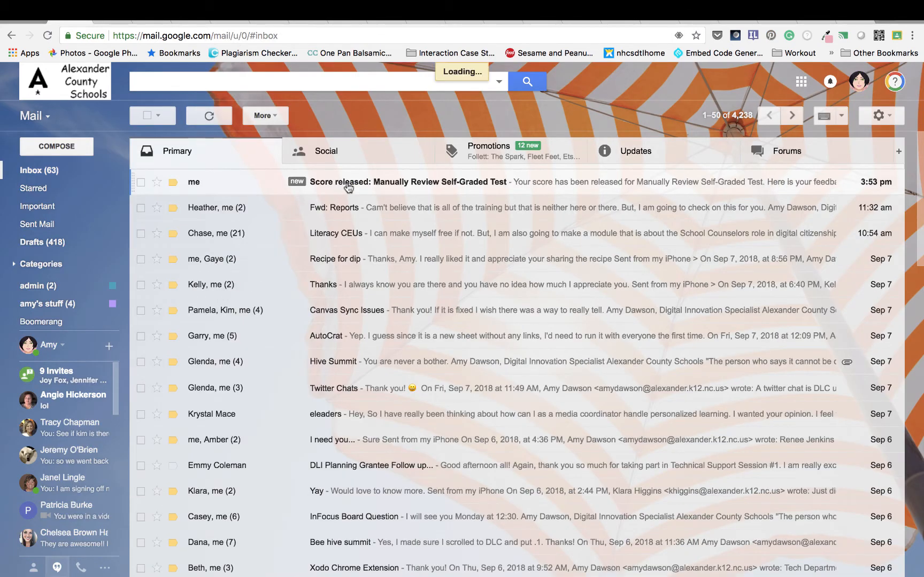
{"action": "left_click", "coordinate": [348, 185]}
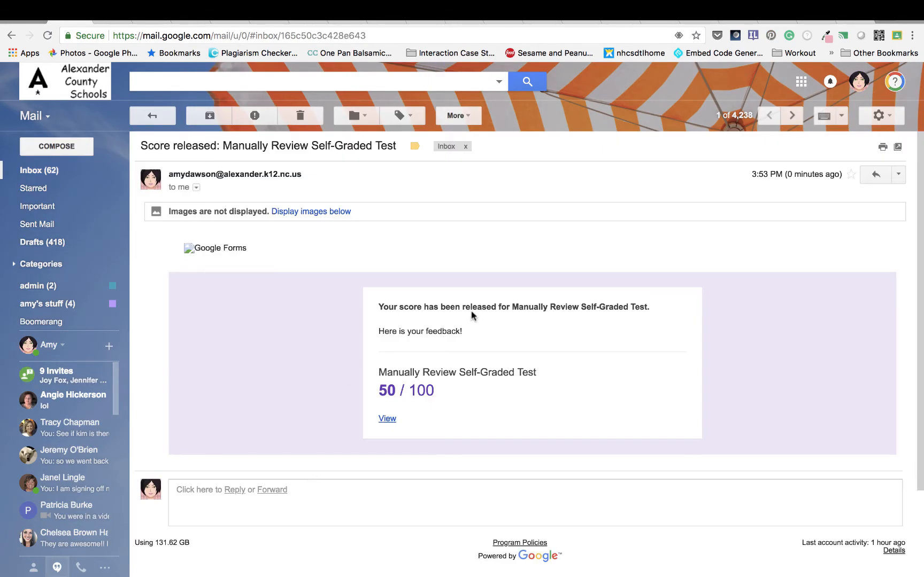
{"action": "left_click", "coordinate": [389, 419]}
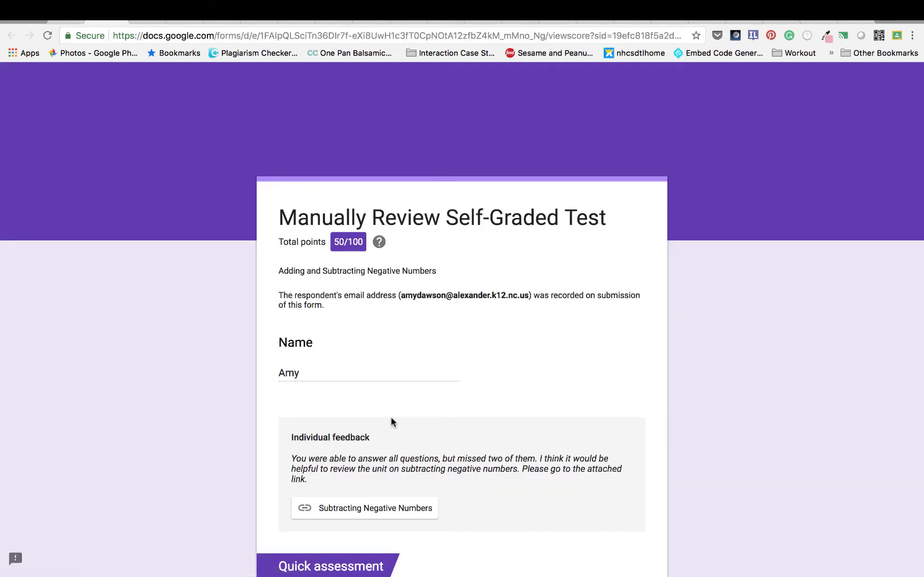
Step: Review the individual feedback, per-question marks and correct answers in the respondent's released results
{"action": "scroll", "coordinate": [272, 466], "scroll_direction": "down", "scroll_amount": 3}
{"action": "scroll", "coordinate": [241, 399], "scroll_direction": "down", "scroll_amount": 7}
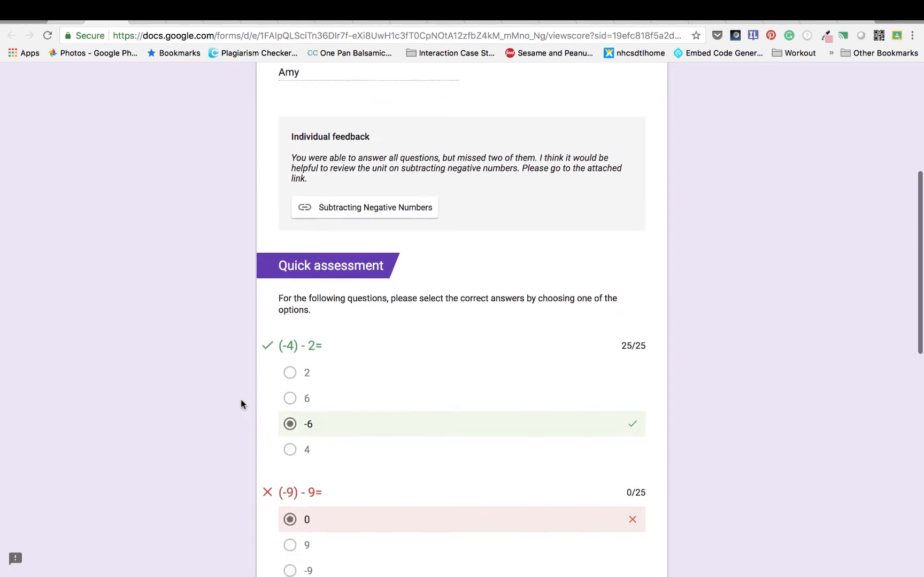
{"action": "scroll", "coordinate": [240, 400], "scroll_direction": "down", "scroll_amount": 3}
{"action": "scroll", "coordinate": [241, 400], "scroll_direction": "up", "scroll_amount": 10}
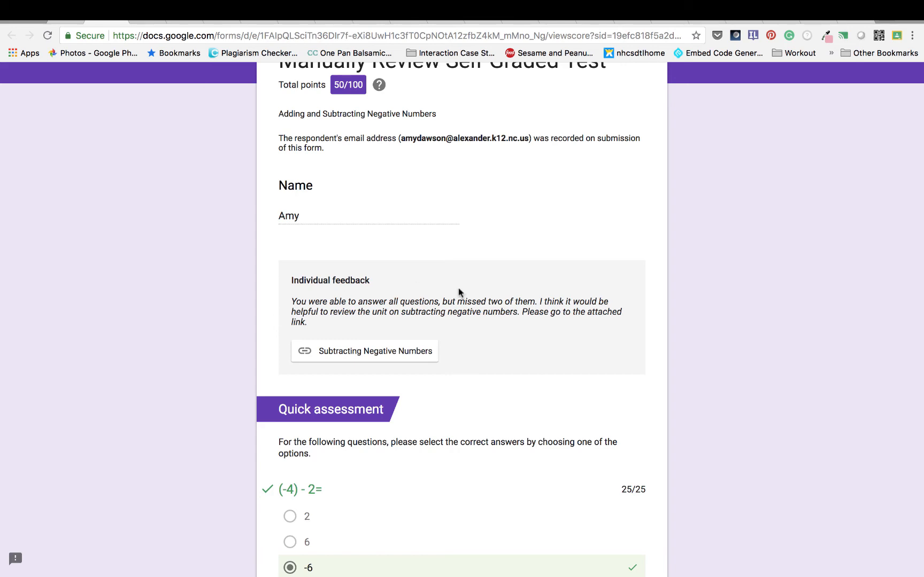
{"action": "scroll", "coordinate": [507, 405], "scroll_direction": "down", "scroll_amount": 9}
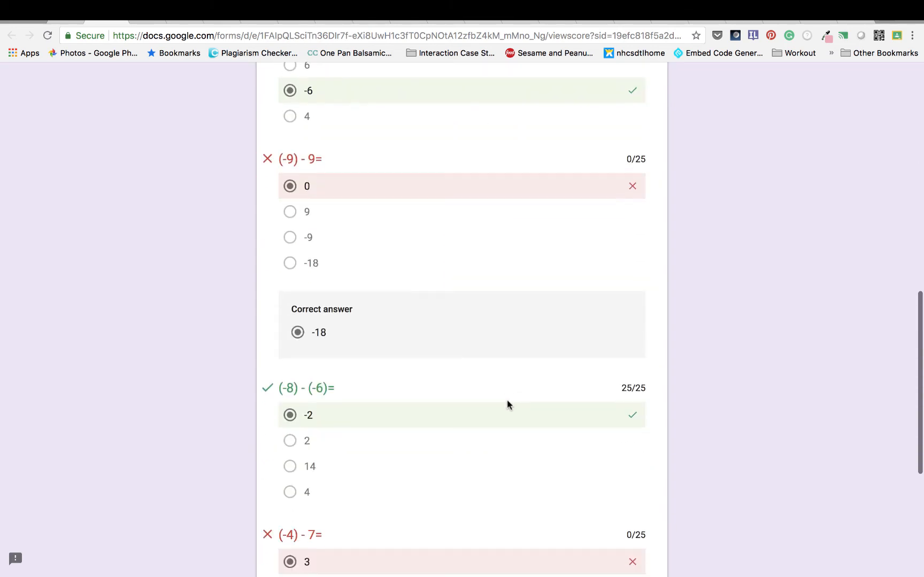
{"action": "scroll", "coordinate": [506, 405], "scroll_direction": "up", "scroll_amount": 7}
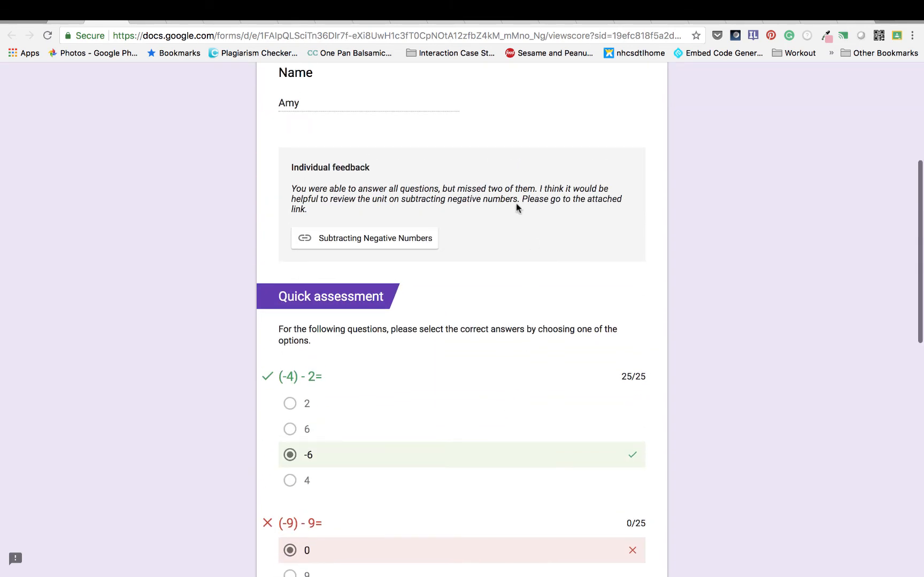
Step: Check the page behind the Subtracting Negative Numbers feedback link and return to the test's individual response in Google Forms
{"action": "left_click", "coordinate": [342, 240]}
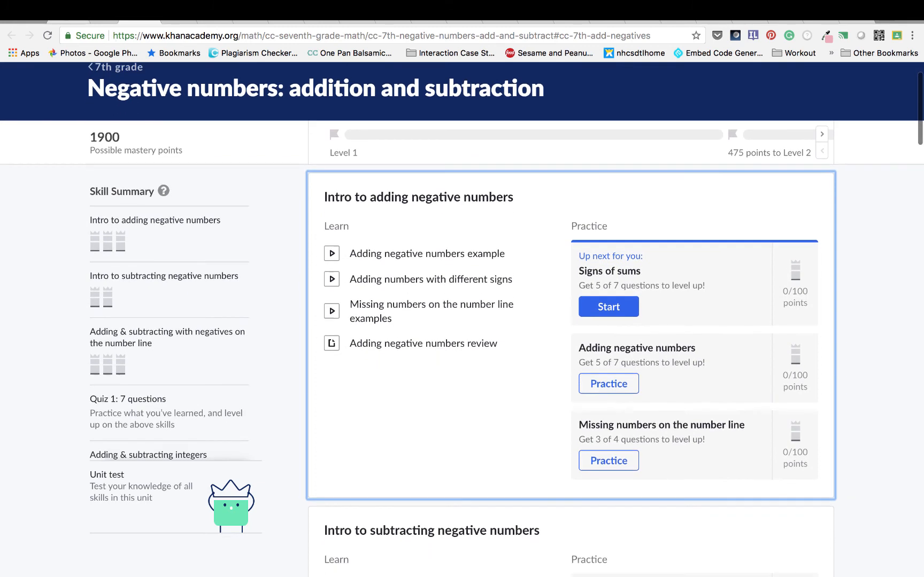
{"action": "key", "text": "ctrl+w"}
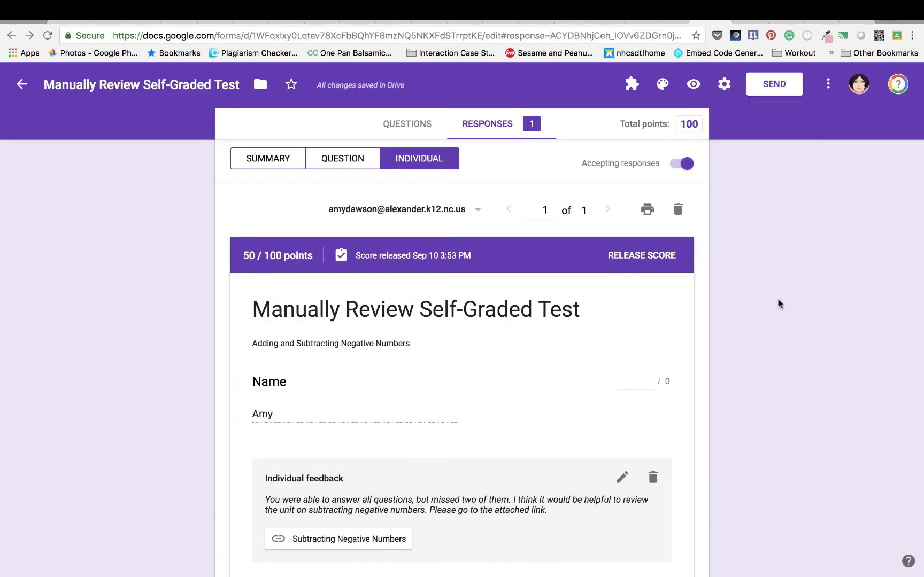
{"action": "scroll", "coordinate": [778, 304], "scroll_direction": "down", "scroll_amount": 2}
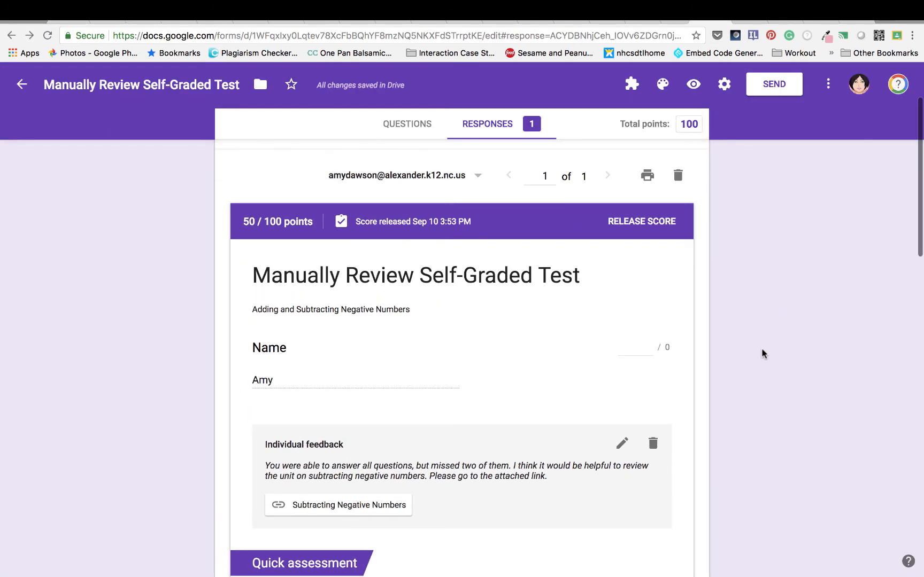